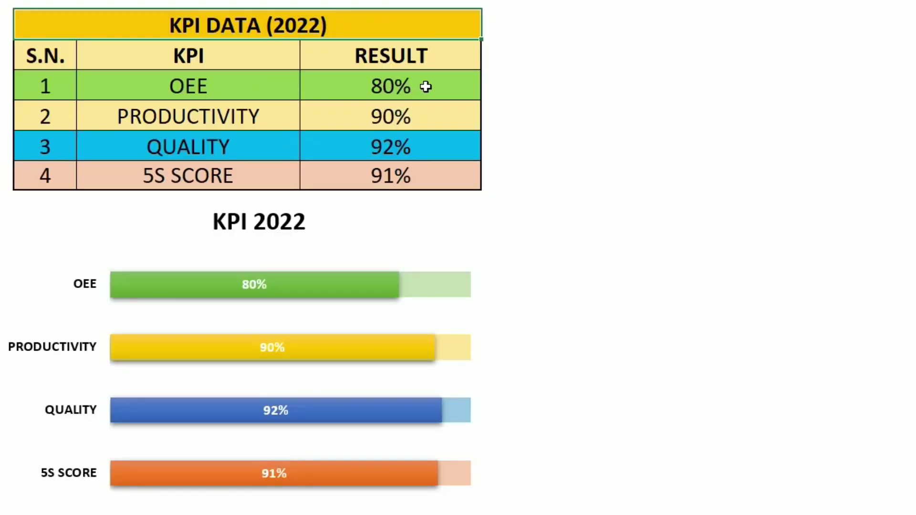
# Enter 70, 80 and 85 as the OEE, PRODUCTIVITY and QUALITY results in column D
pyautogui.click(426, 86)
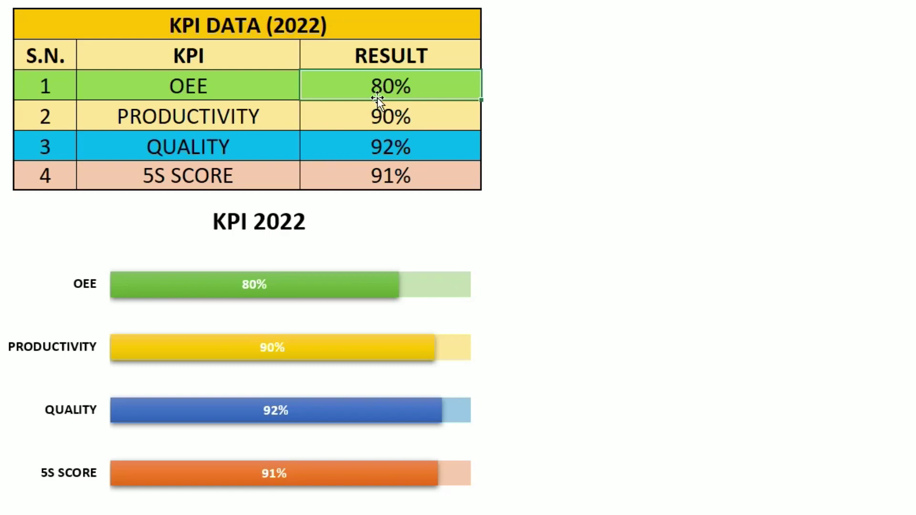
pyautogui.write('70')
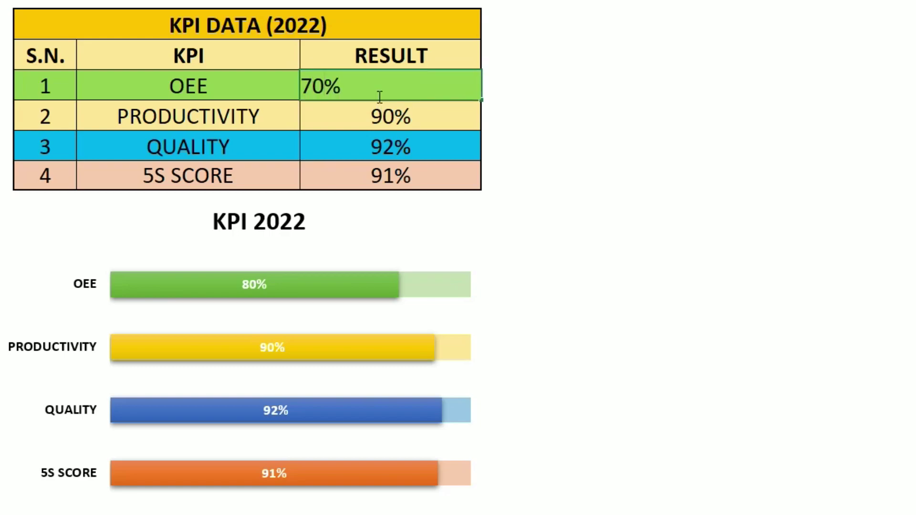
pyautogui.press('Return')
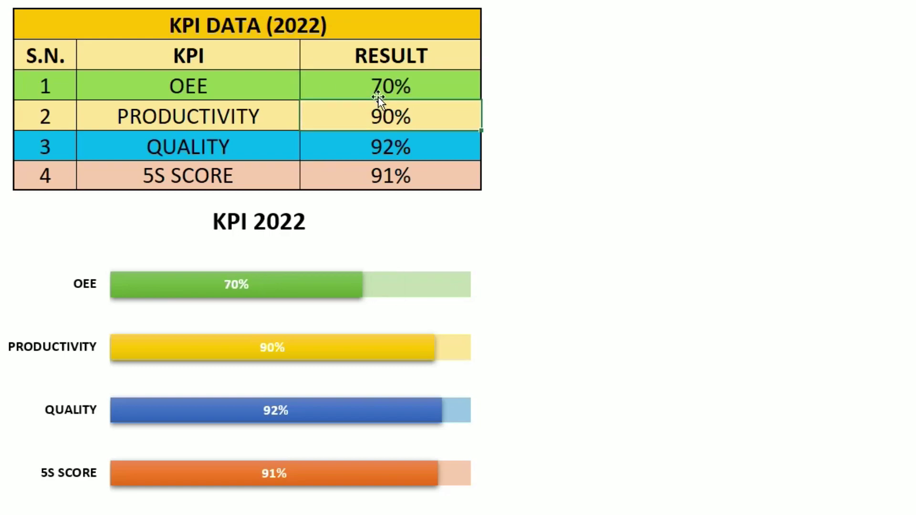
pyautogui.click(361, 126)
pyautogui.write('80')
pyautogui.press('Return')
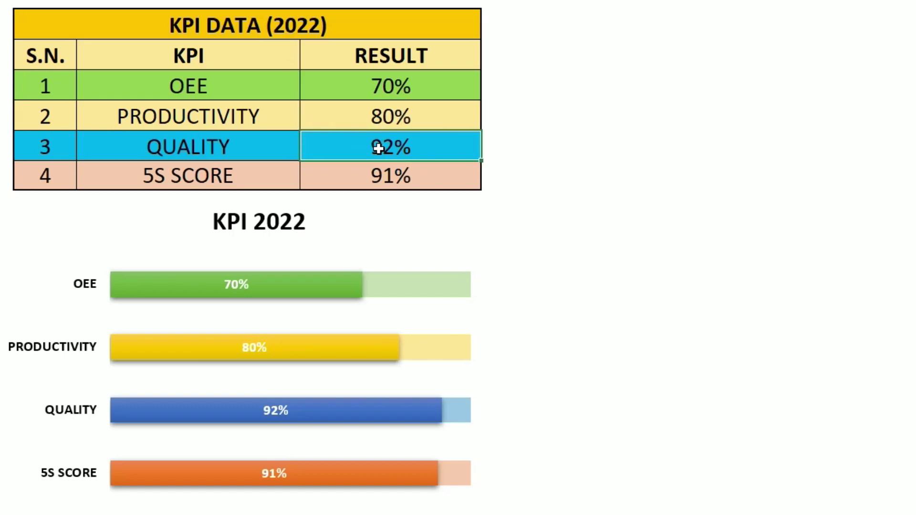
pyautogui.write('8')
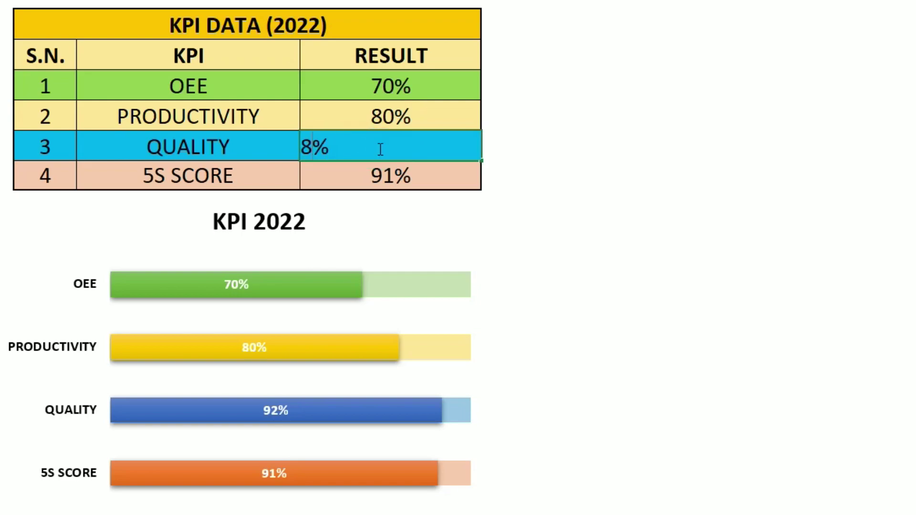
pyautogui.write('5')
pyautogui.press('Return')
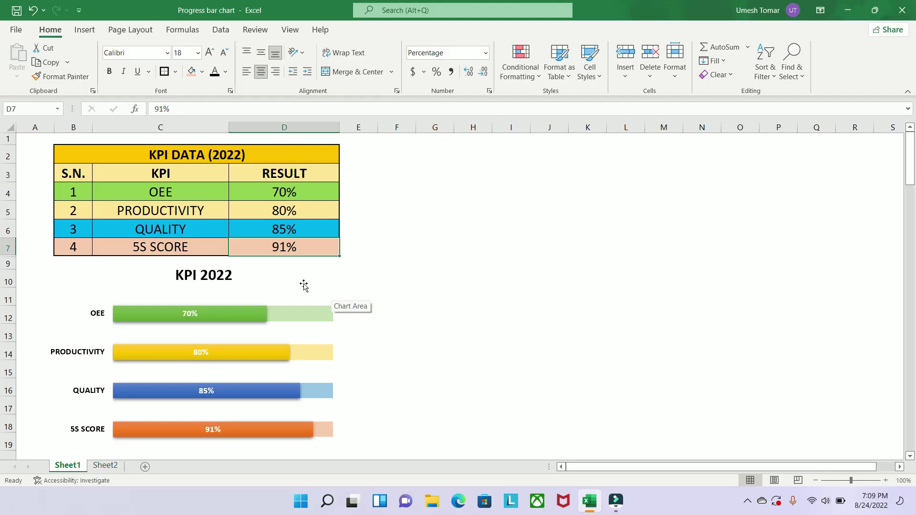
# Open Sheet2's plain KPI DATA (2022) table after a quick look back at Sheet1
pyautogui.hotkey('ctrl', 'pagedown')
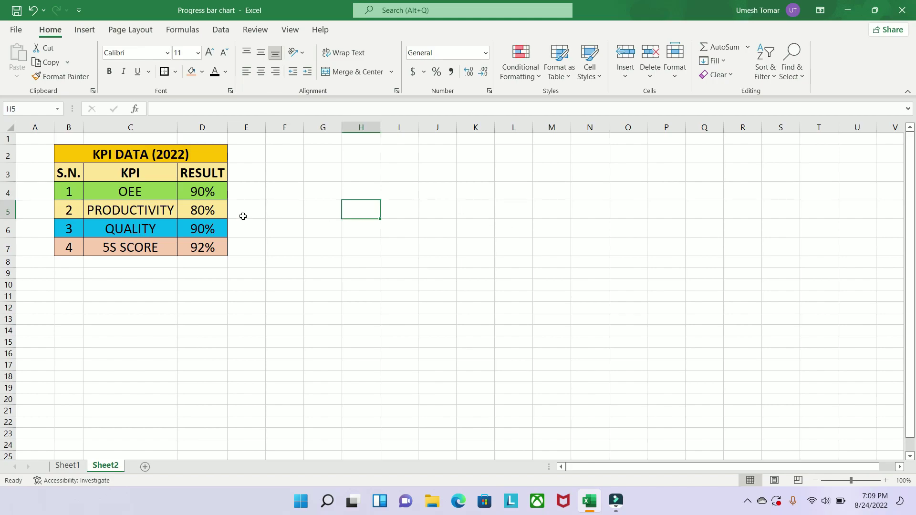
pyautogui.click(208, 193)
pyautogui.click(69, 466)
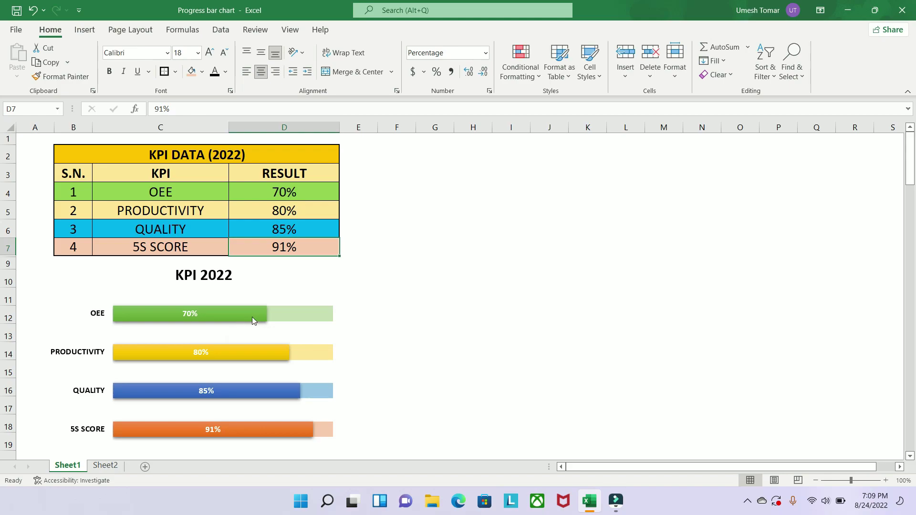
pyautogui.hotkey('ctrl', 'pagedown')
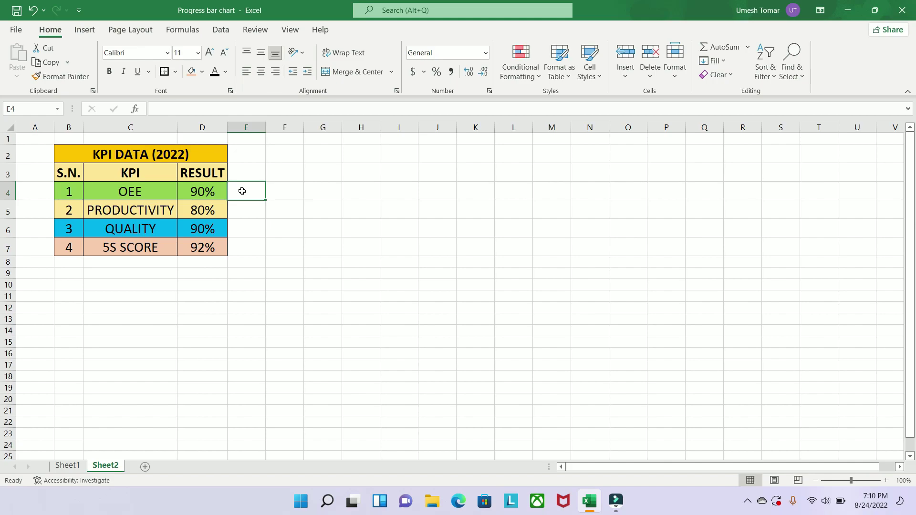
# Enter =1-D4 in E4 and fill it down to E7, giving 10%, 20%, 10% and 8%
pyautogui.write('=1-')
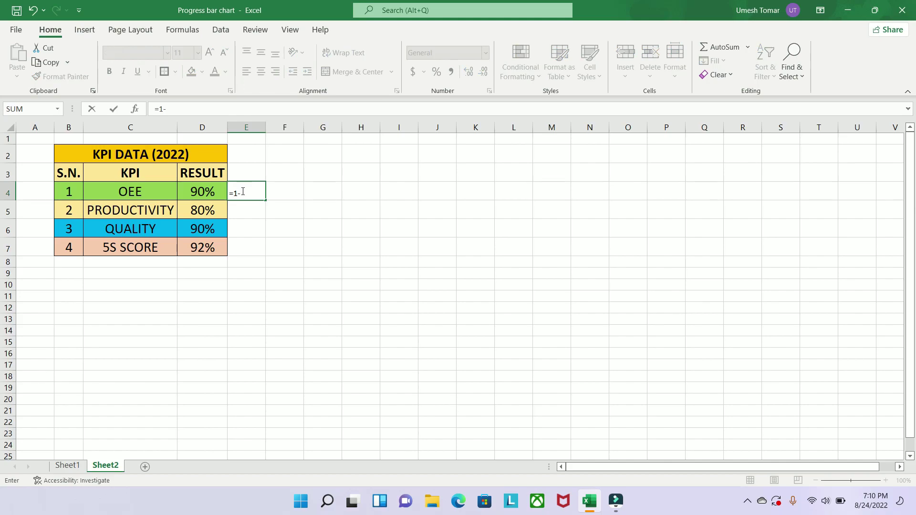
pyautogui.press('Left')
pyautogui.press('Return')
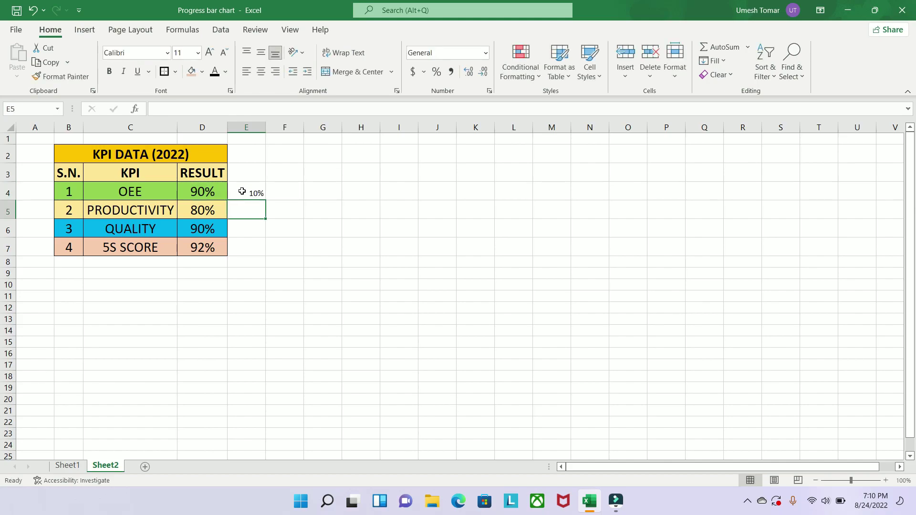
pyautogui.click(242, 191)
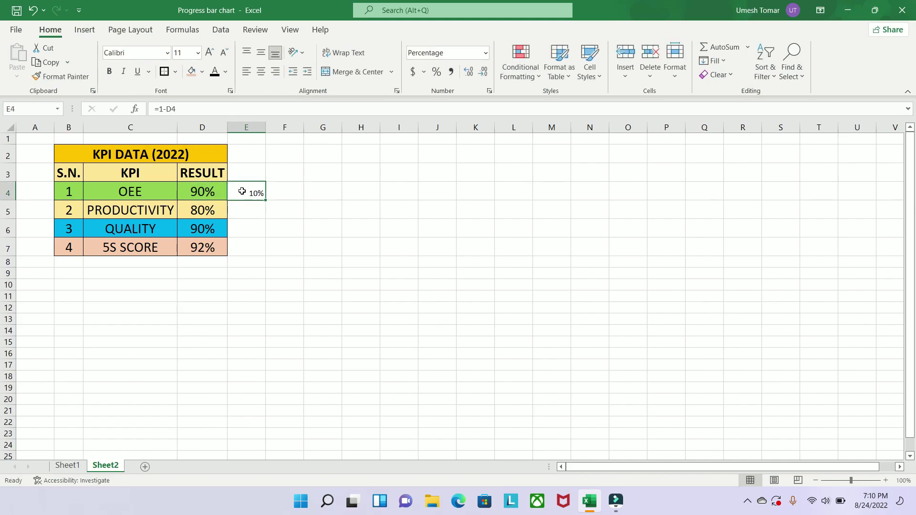
pyautogui.doubleClick(265, 199)
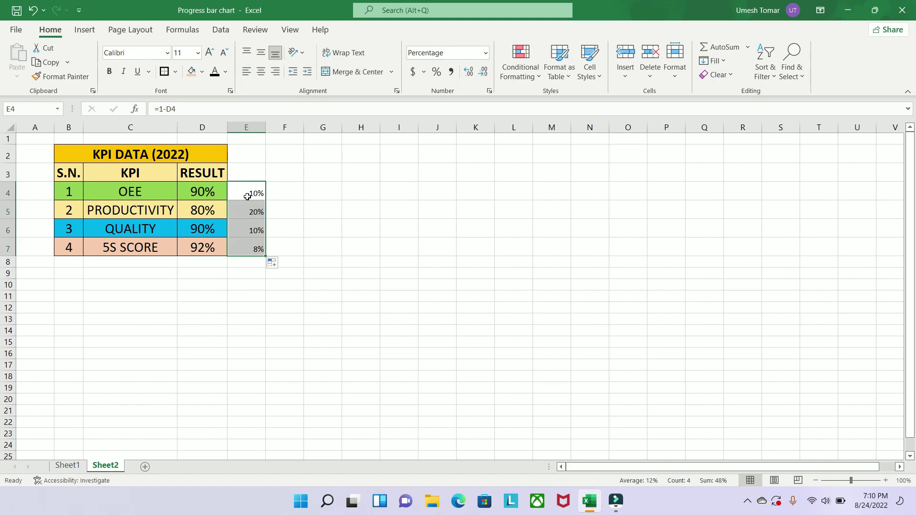
pyautogui.click(322, 197)
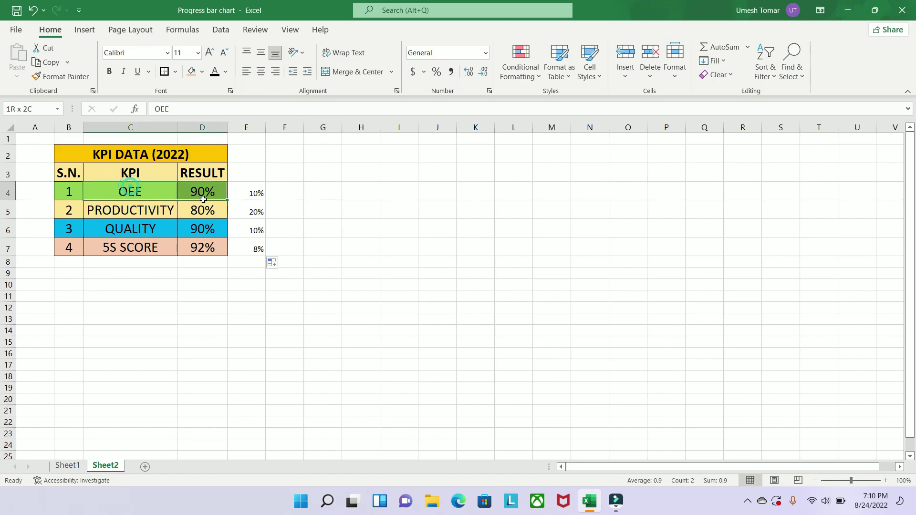
# Insert a stacked bar chart of C4:E7 and move it beside the KPI table
pyautogui.moveTo(130, 187); pyautogui.dragTo(242, 239)
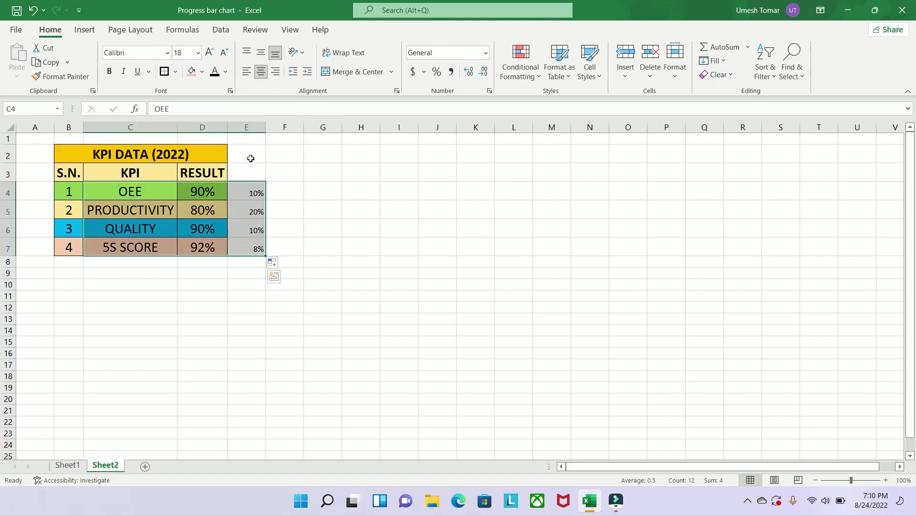
pyautogui.click(86, 30)
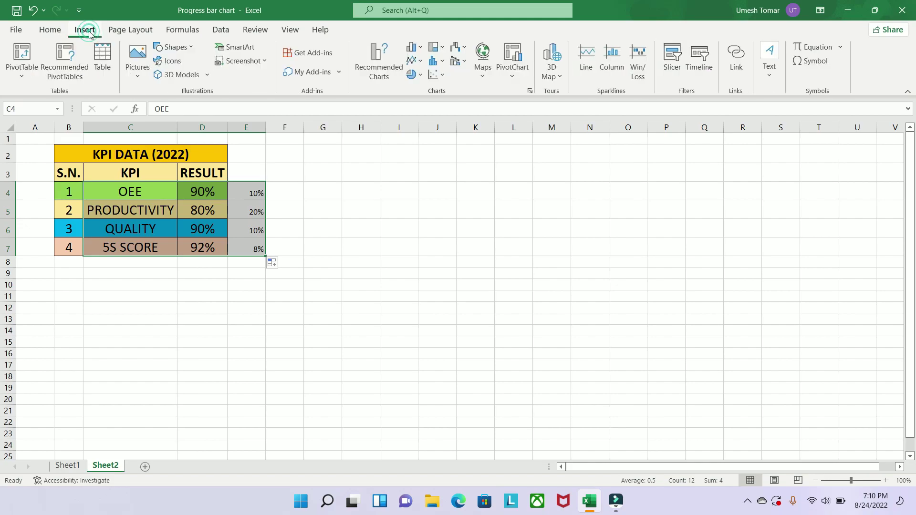
pyautogui.click(413, 47)
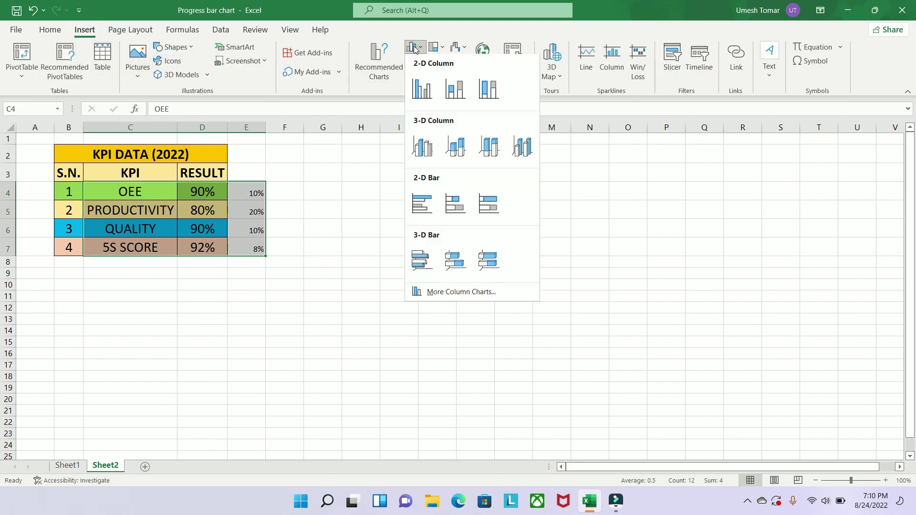
pyautogui.click(461, 210)
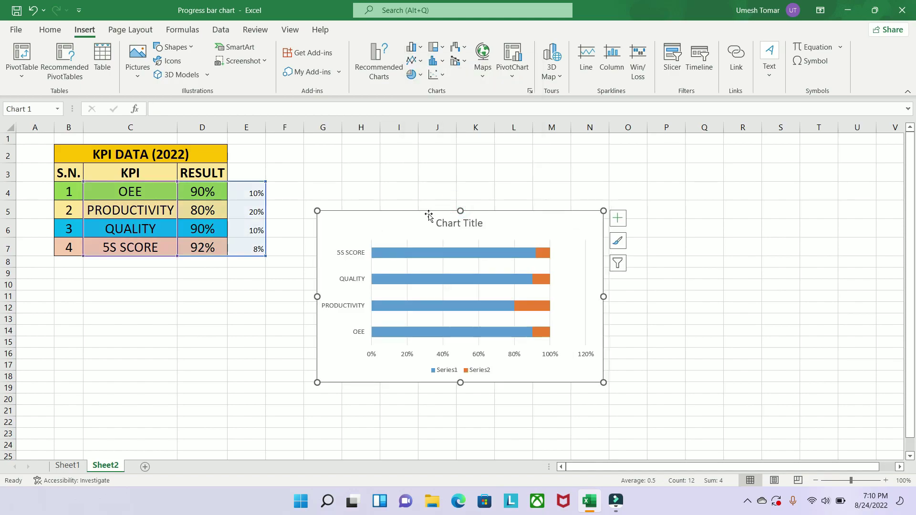
pyautogui.moveTo(426, 214); pyautogui.dragTo(414, 148)
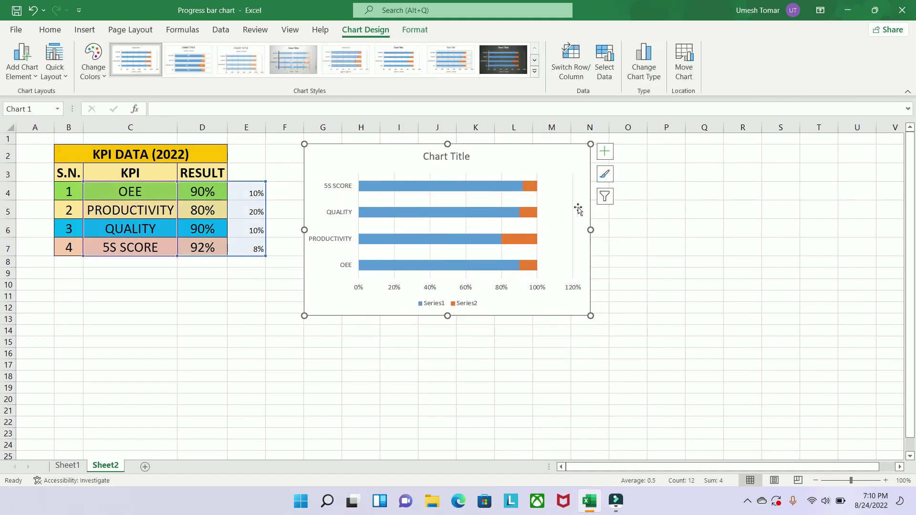
pyautogui.click(681, 233)
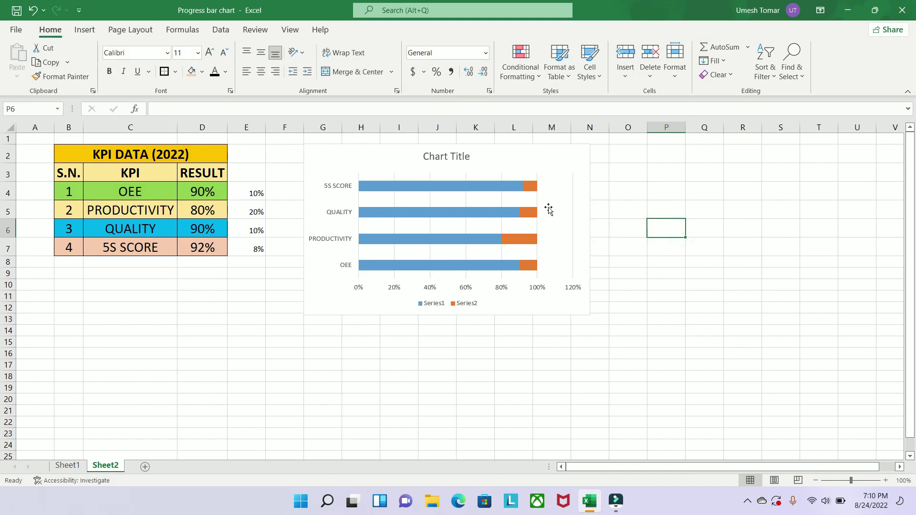
# Remove the gridlines from the stacked bar chart
pyautogui.click(517, 146)
pyautogui.click(611, 158)
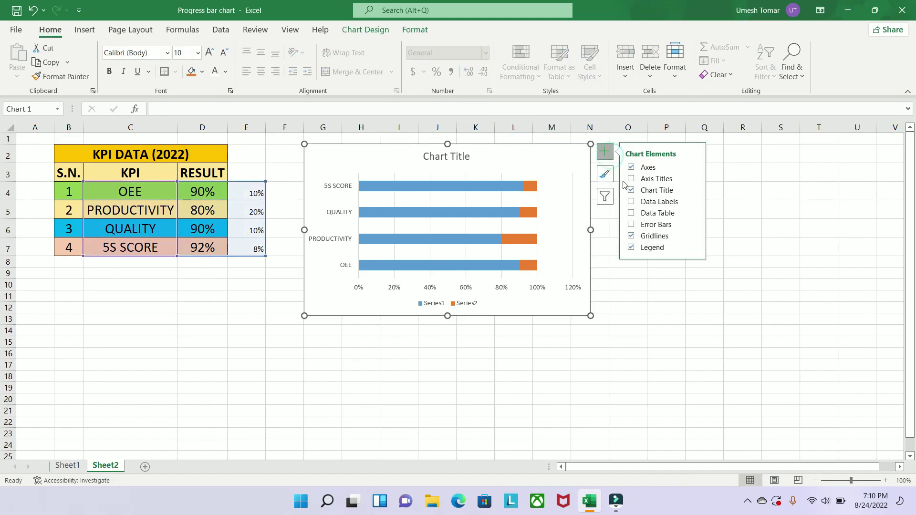
pyautogui.click(631, 236)
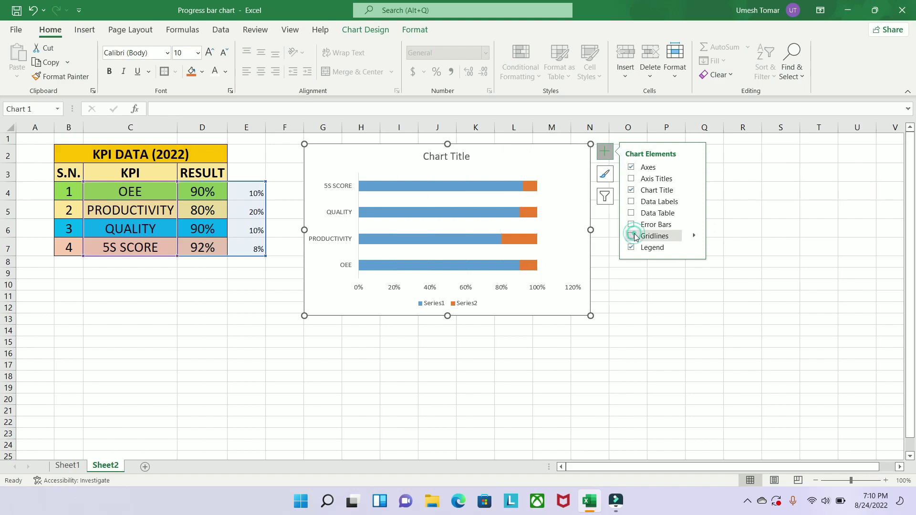
pyautogui.click(743, 209)
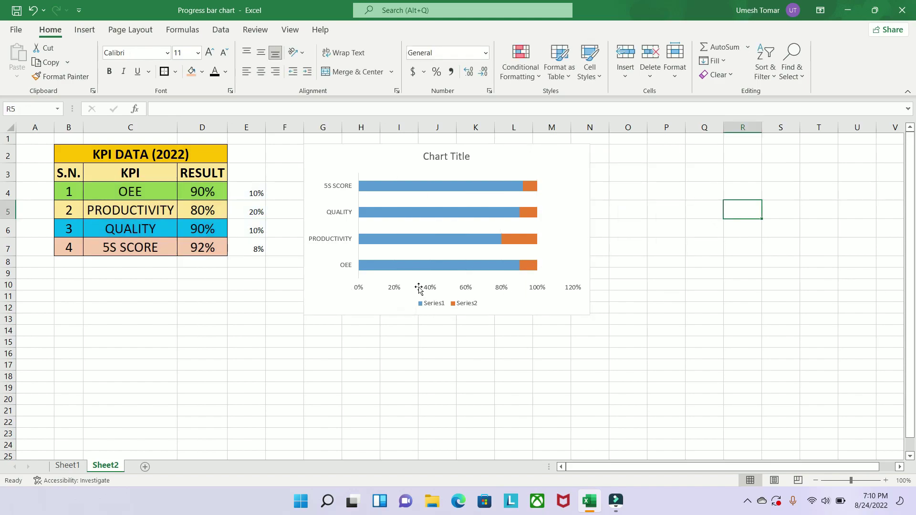
# Cap the horizontal percentage axis maximum at 100%, then delete that axis
pyautogui.click(588, 286)
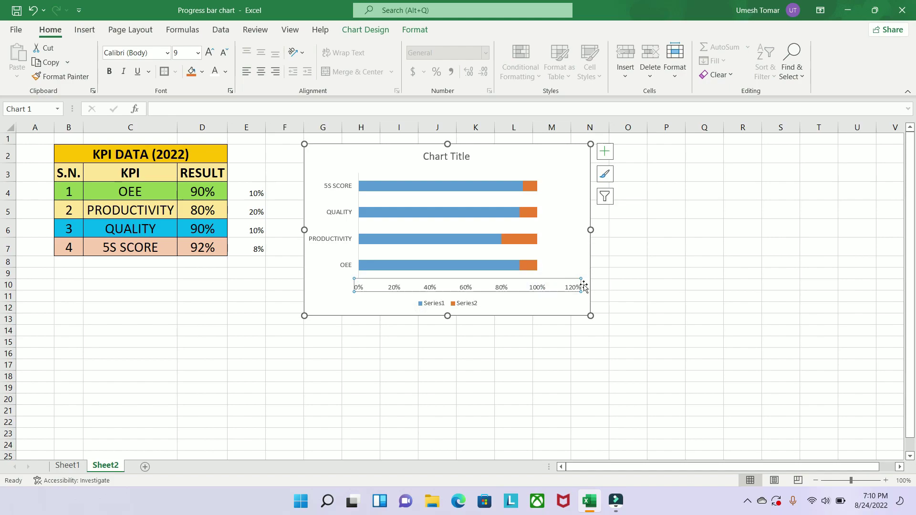
pyautogui.rightClick(546, 290)
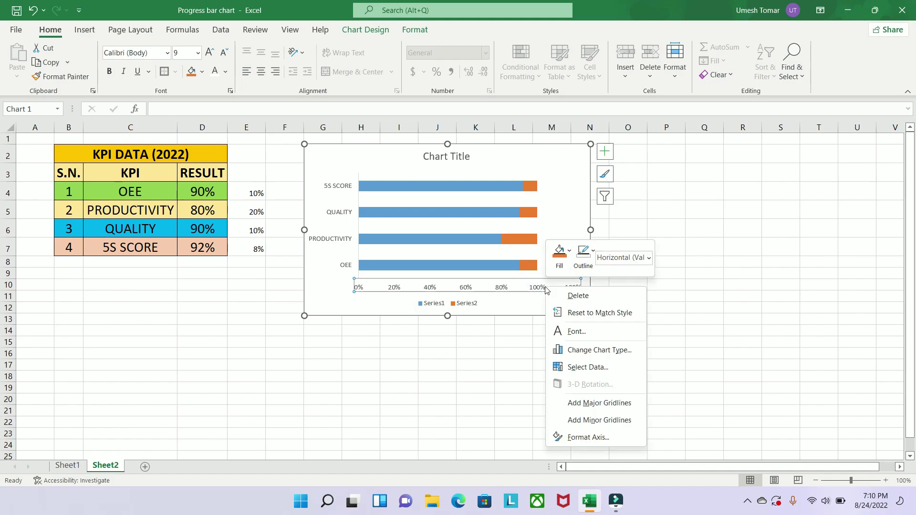
pyautogui.click(589, 437)
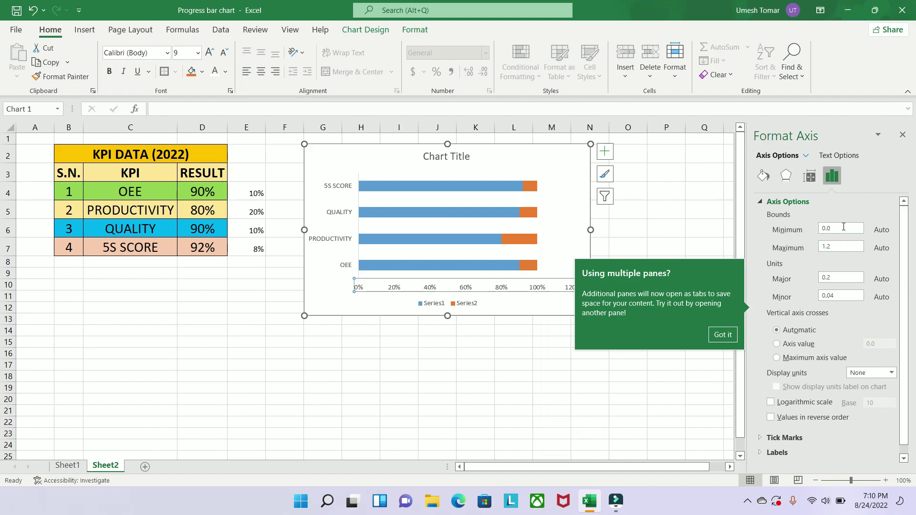
pyautogui.click(840, 248)
pyautogui.write('1')
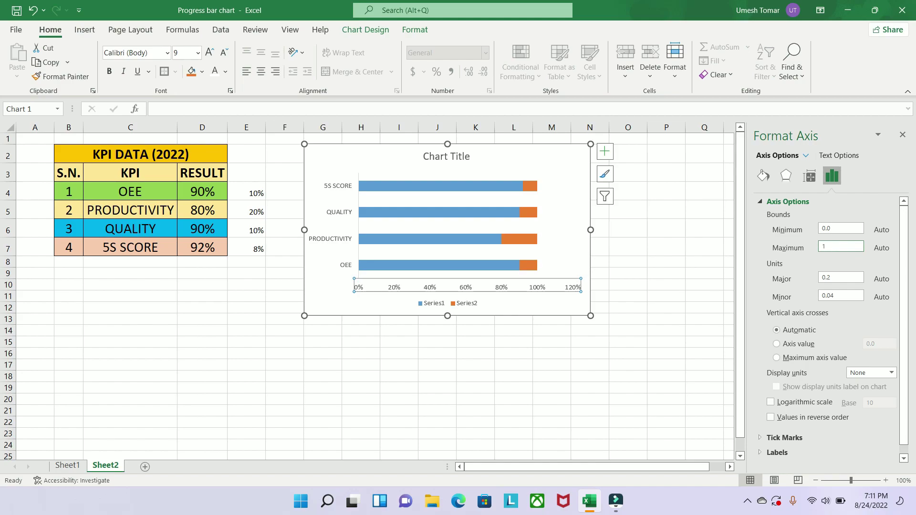
pyautogui.click(701, 248)
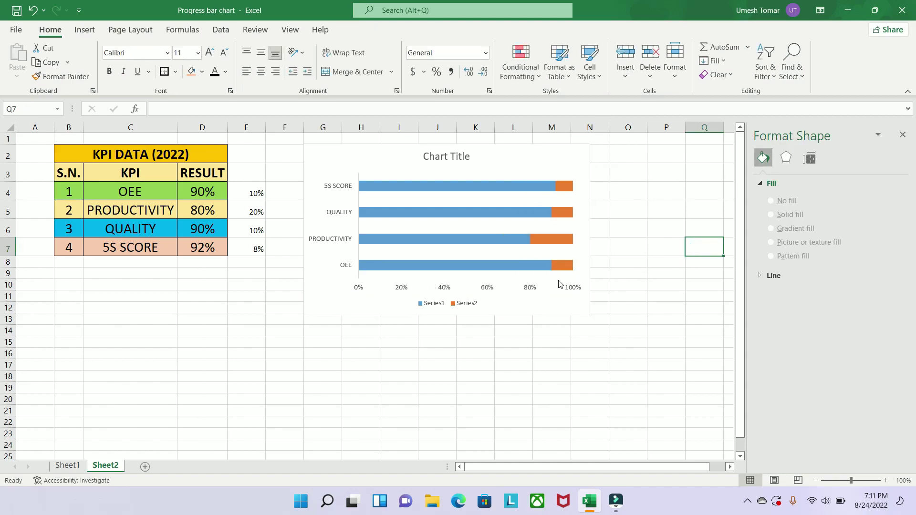
pyautogui.click(533, 287)
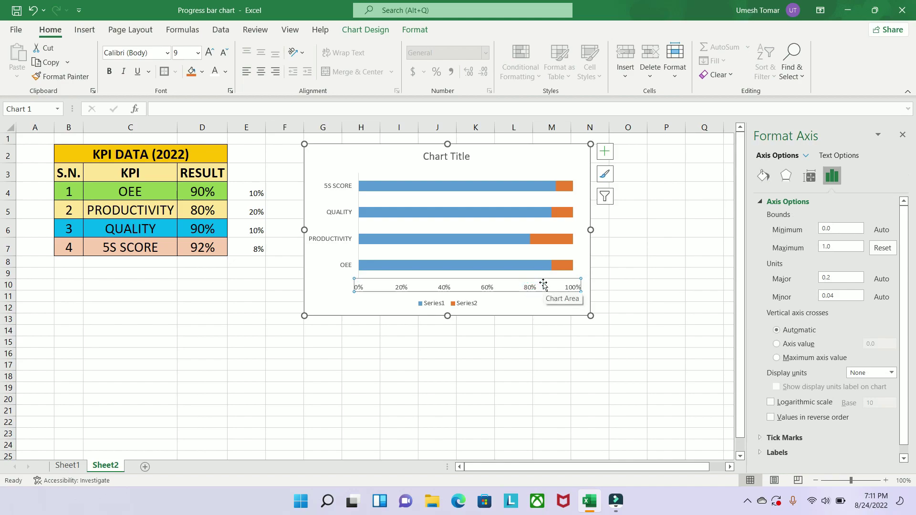
pyautogui.press('Delete')
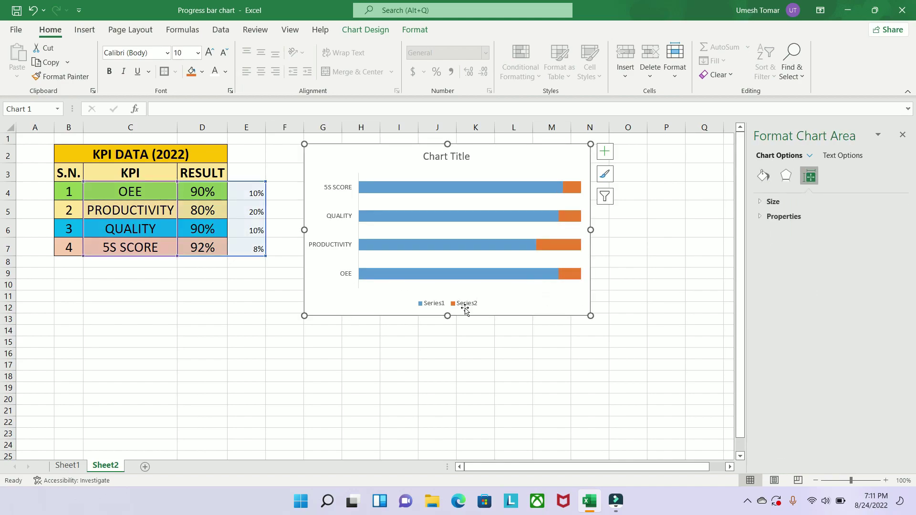
# Delete the chart legend and make the KPI category labels bold at size 10
pyautogui.click(468, 311)
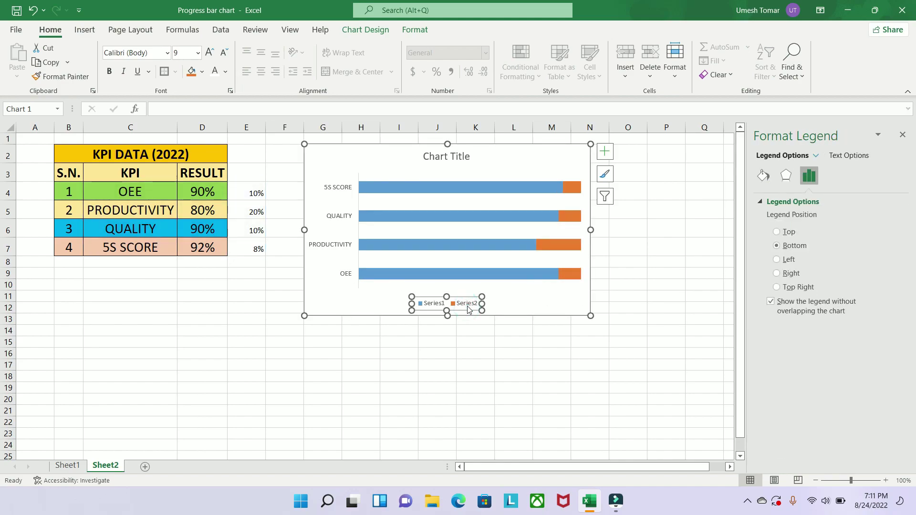
pyautogui.press('Delete')
pyautogui.click(343, 190)
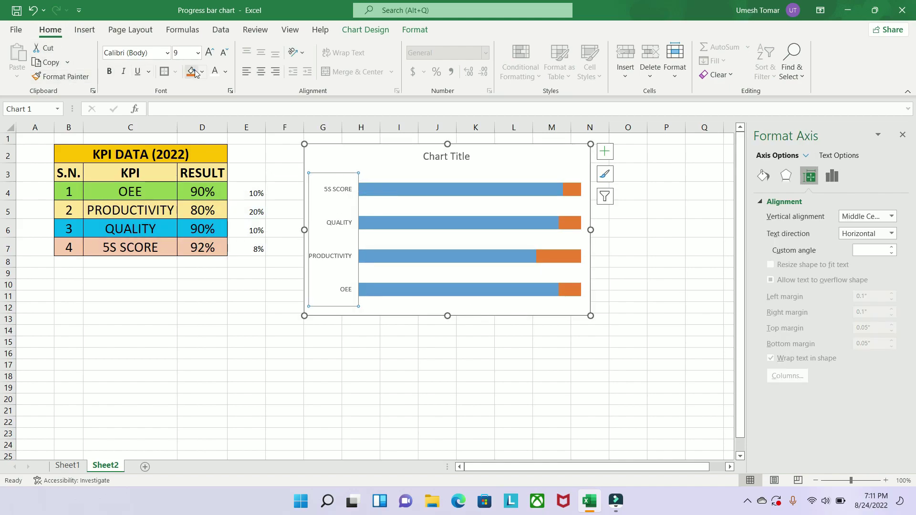
pyautogui.click(111, 73)
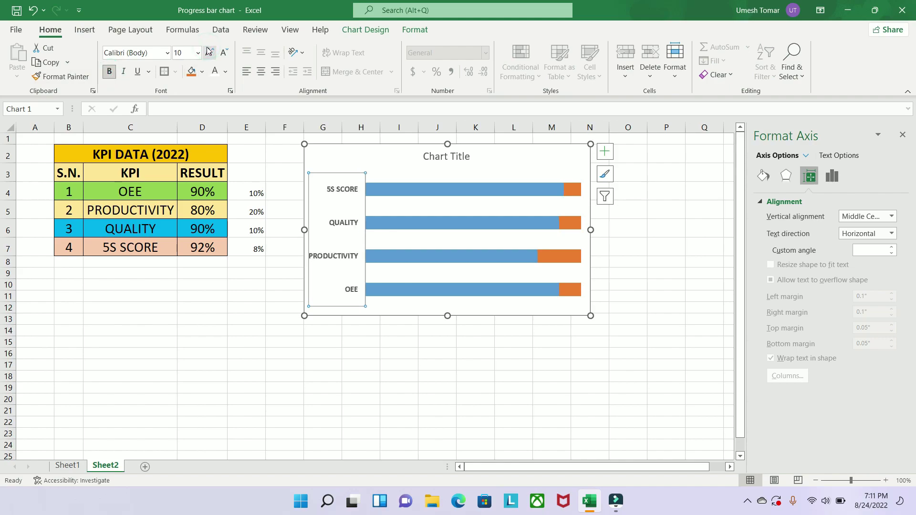
pyautogui.press('Escape')
pyautogui.press('Escape')
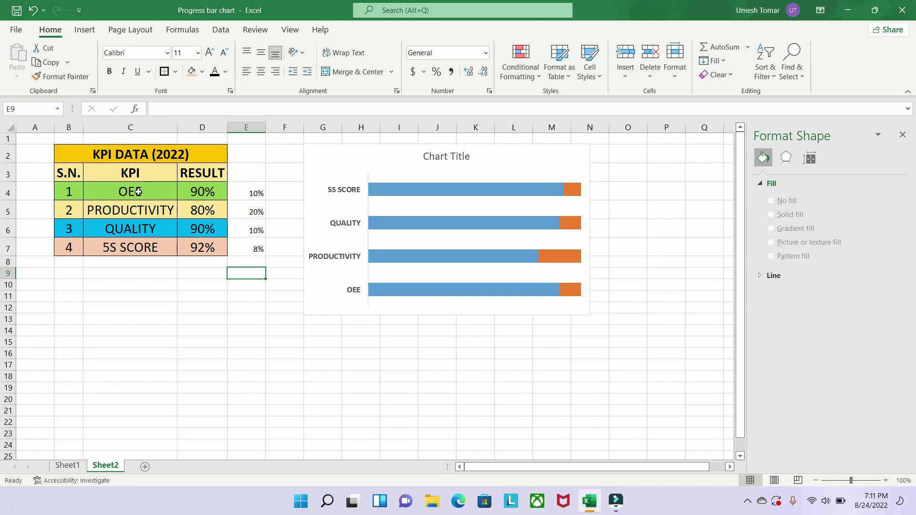
# Set the category axis to reverse order so OEE is on top and 5S SCORE at the bottom
pyautogui.click(345, 195)
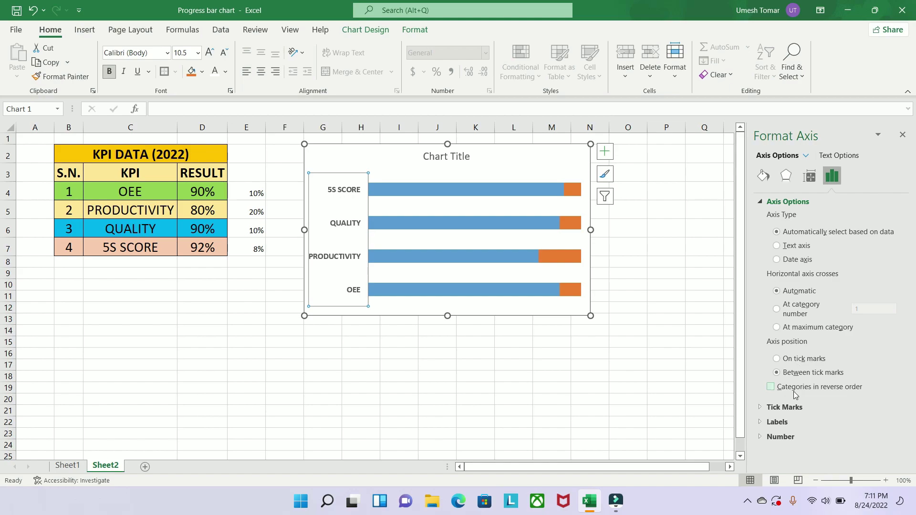
pyautogui.click(771, 387)
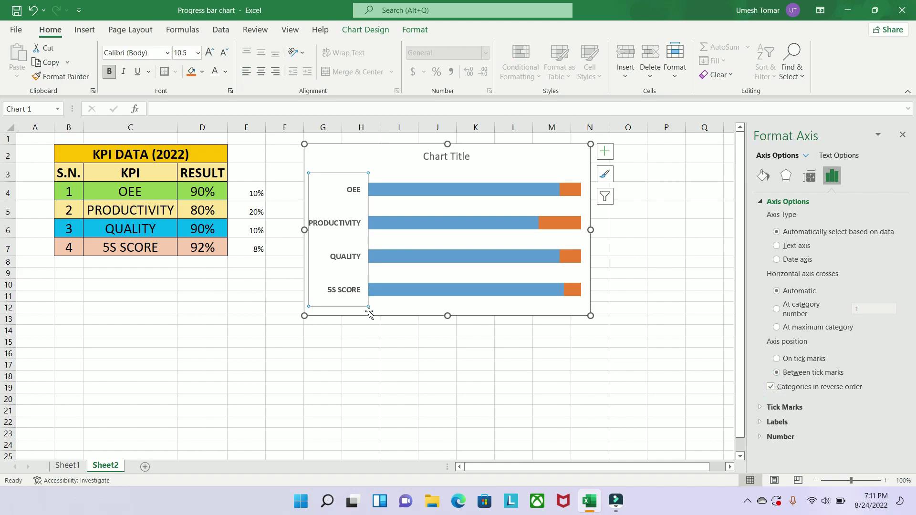
pyautogui.click(380, 349)
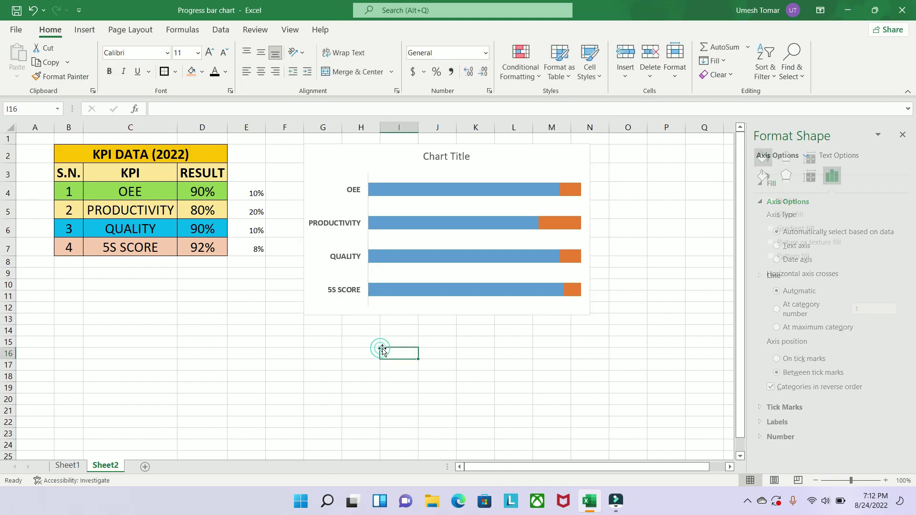
# Give the category axis No Outline, then compare against the finished chart on Sheet1
pyautogui.click(344, 223)
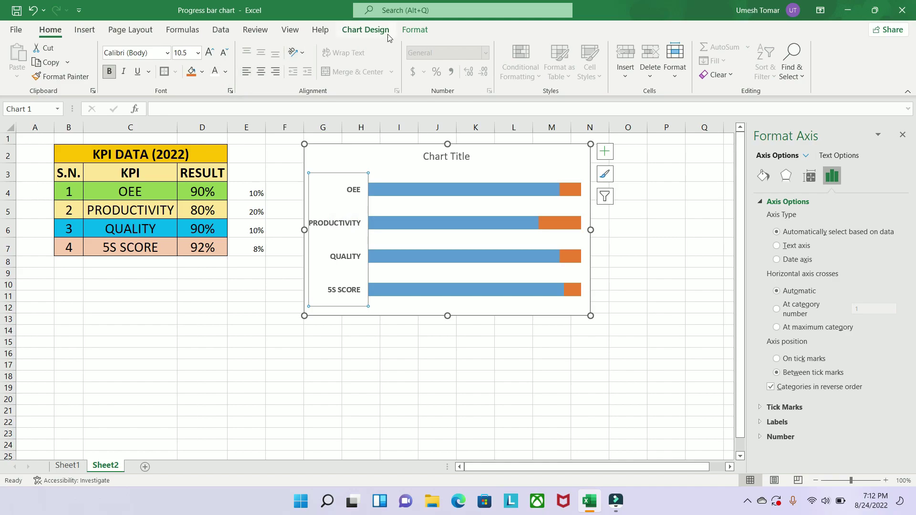
pyautogui.click(415, 30)
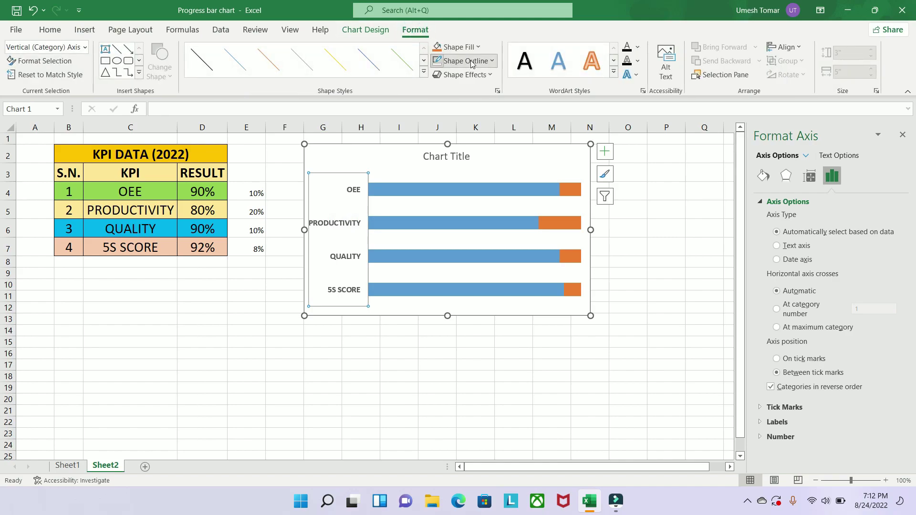
pyautogui.click(465, 61)
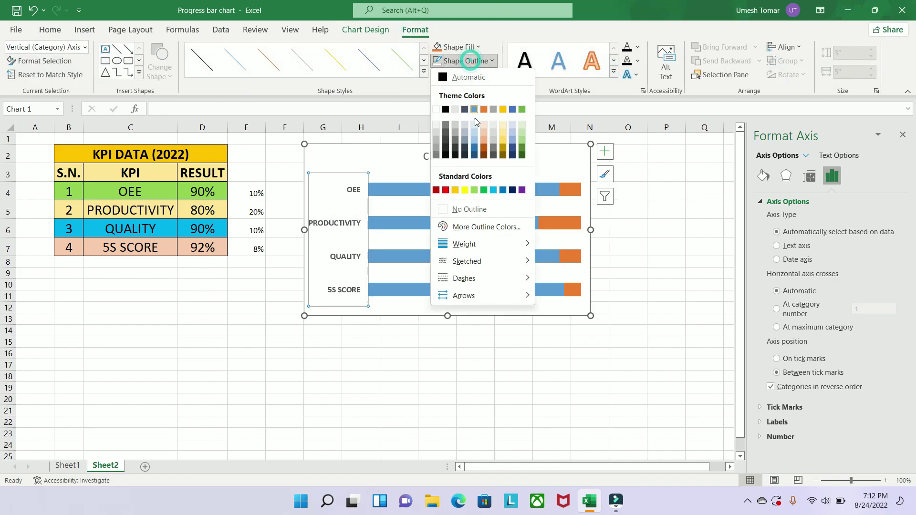
pyautogui.click(466, 209)
pyautogui.click(404, 339)
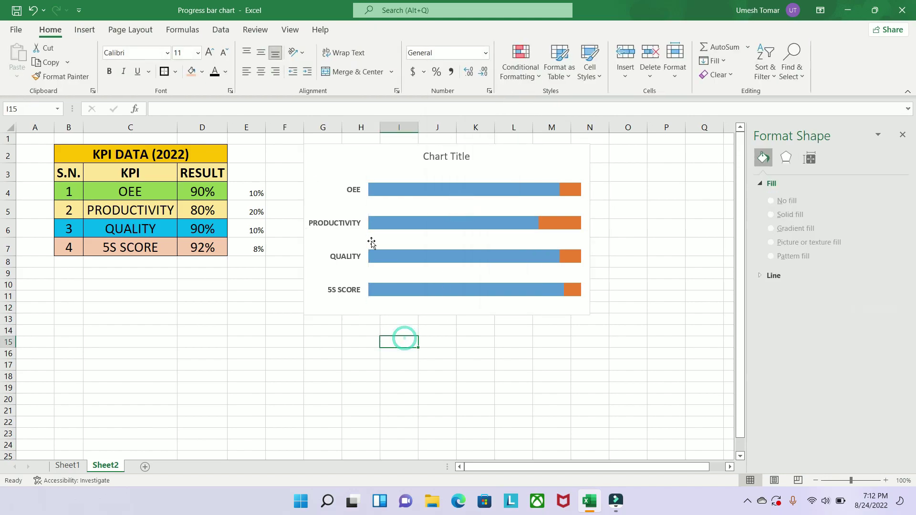
pyautogui.hotkey('ctrl', 'pageup')
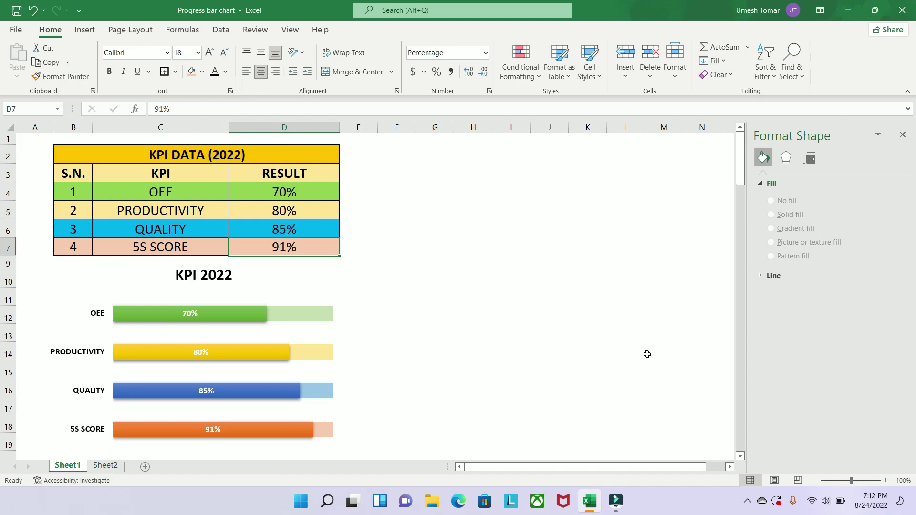
pyautogui.click(105, 465)
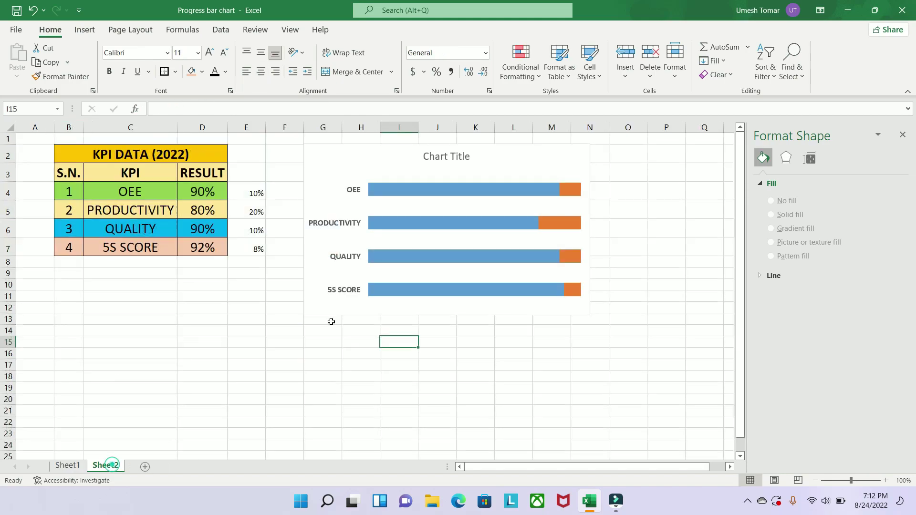
# Hide the gridlines on Sheet2
pyautogui.click(9, 124)
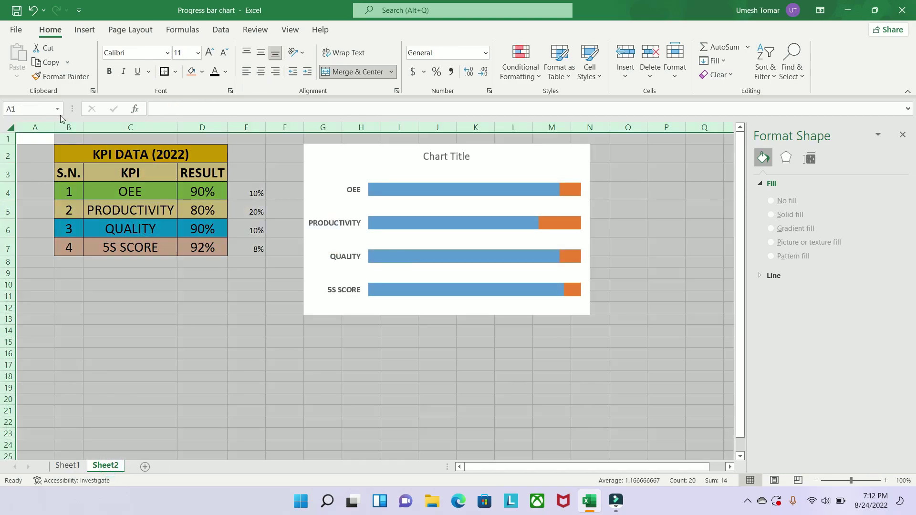
pyautogui.click(290, 30)
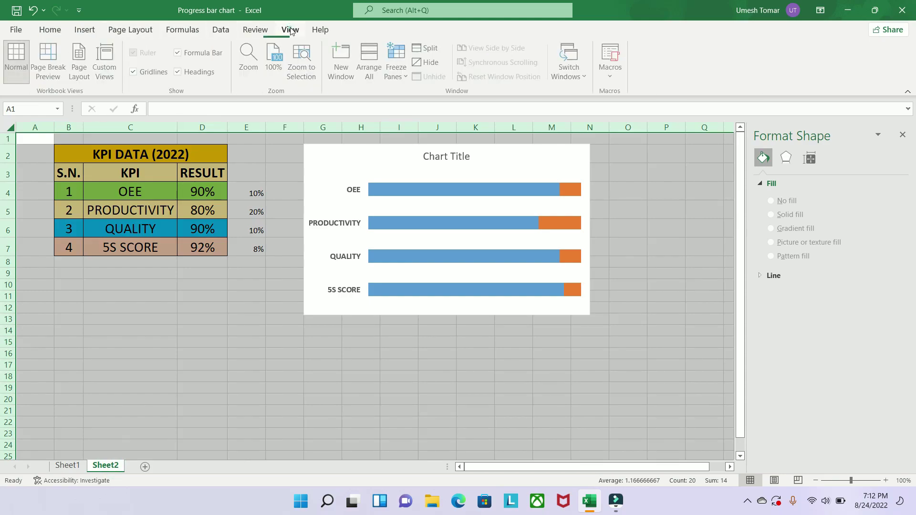
pyautogui.click(134, 71)
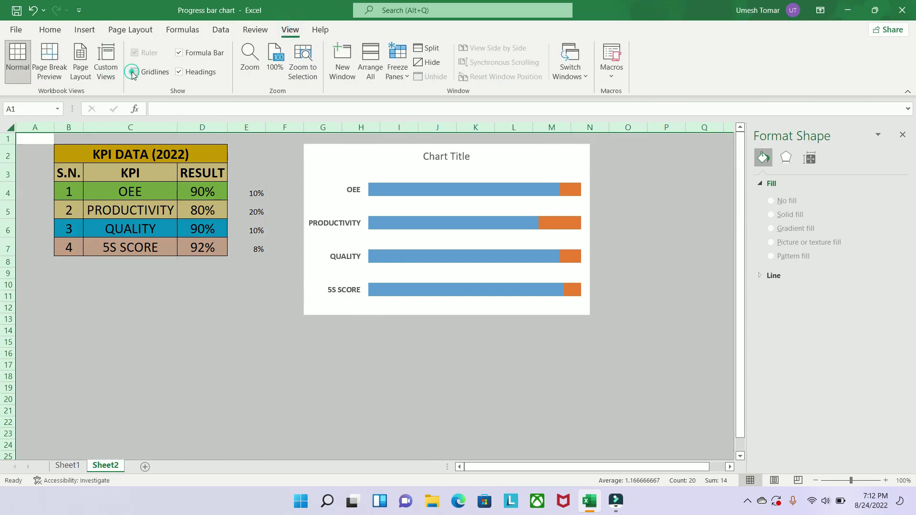
pyautogui.click(156, 297)
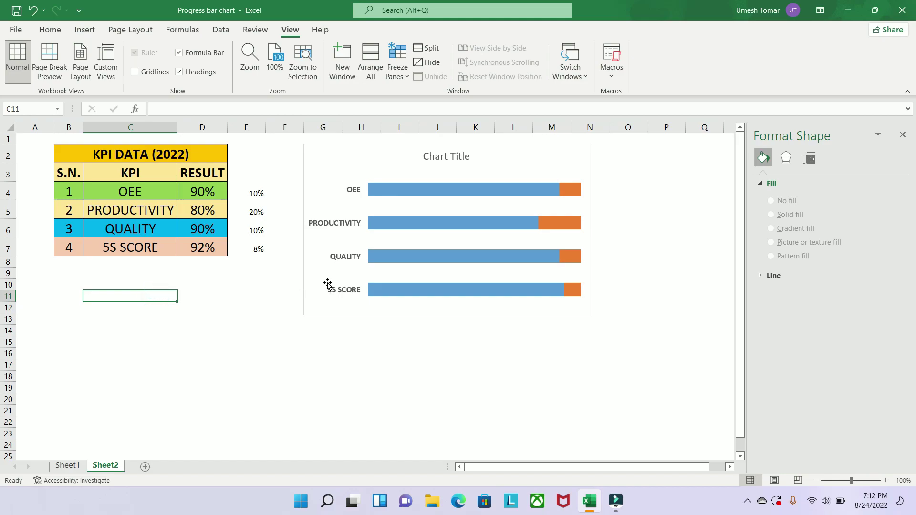
# Set the chart area's shape outline to No Outline
pyautogui.click(362, 156)
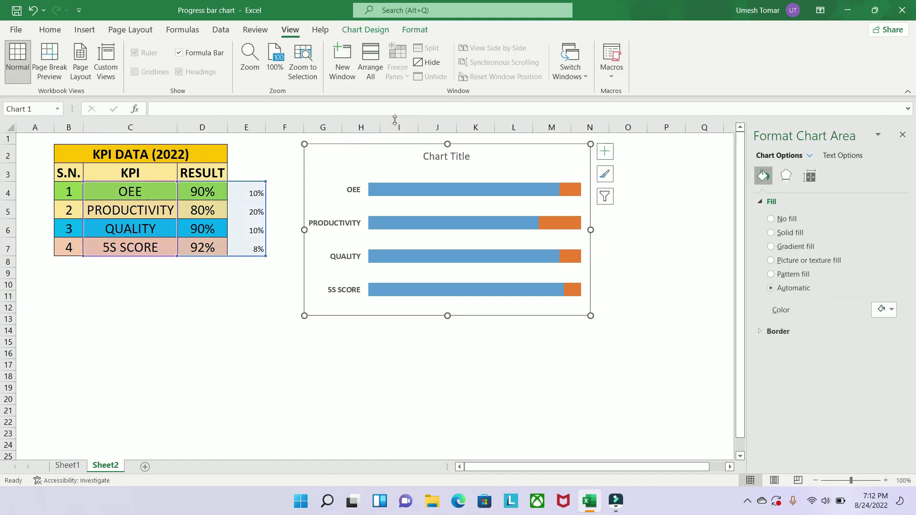
pyautogui.click(415, 30)
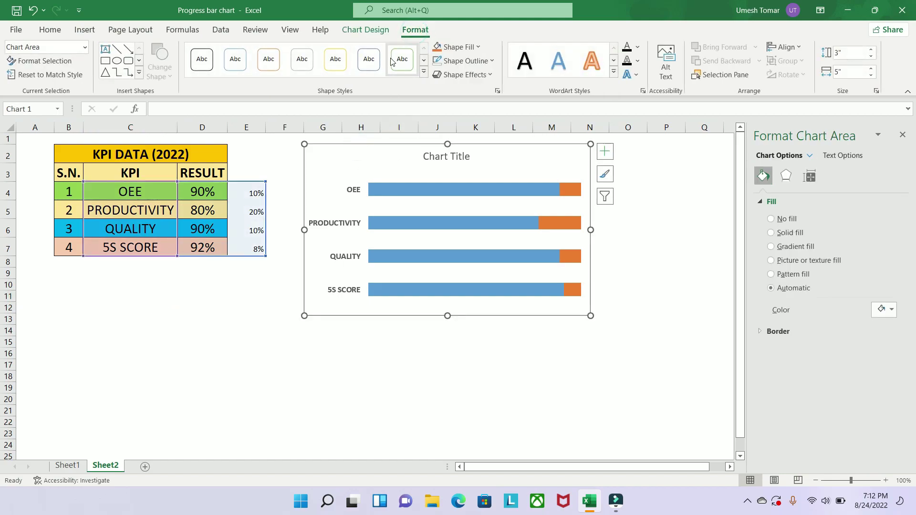
pyautogui.click(485, 61)
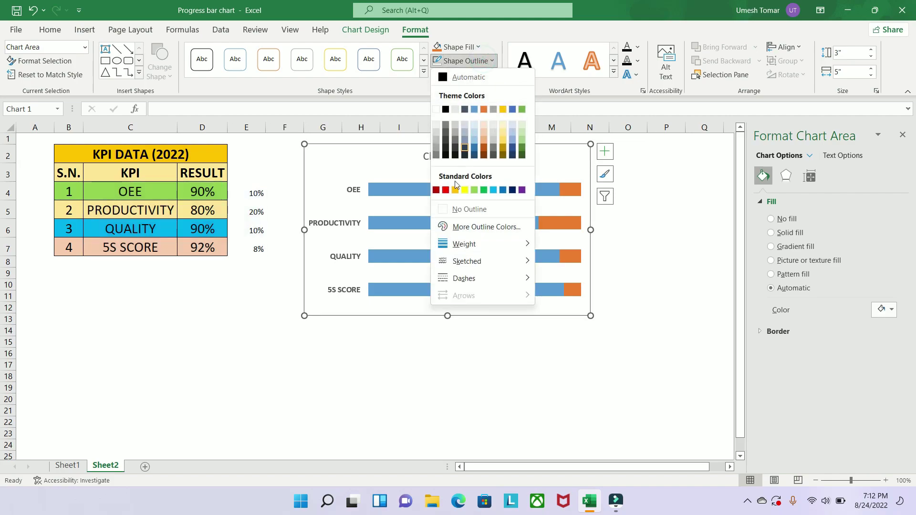
pyautogui.click(454, 206)
# Set the font colour of the remainder values in E4:E7 to white
pyautogui.click(331, 358)
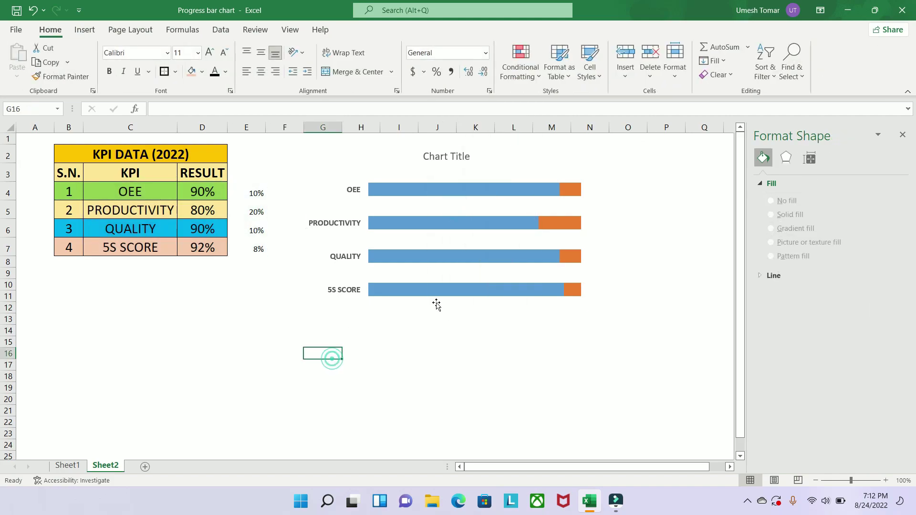
pyautogui.click(258, 320)
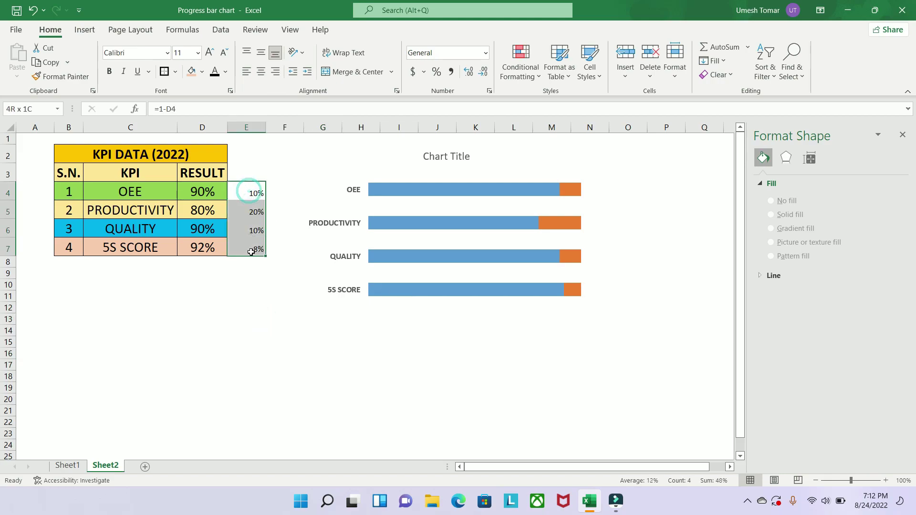
pyautogui.moveTo(251, 193); pyautogui.dragTo(256, 248)
pyautogui.click(225, 72)
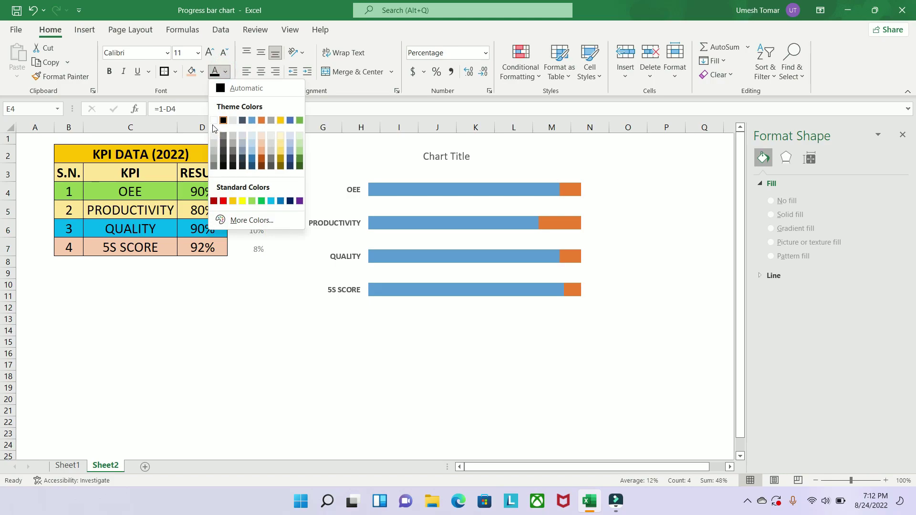
pyautogui.click(213, 120)
pyautogui.click(361, 342)
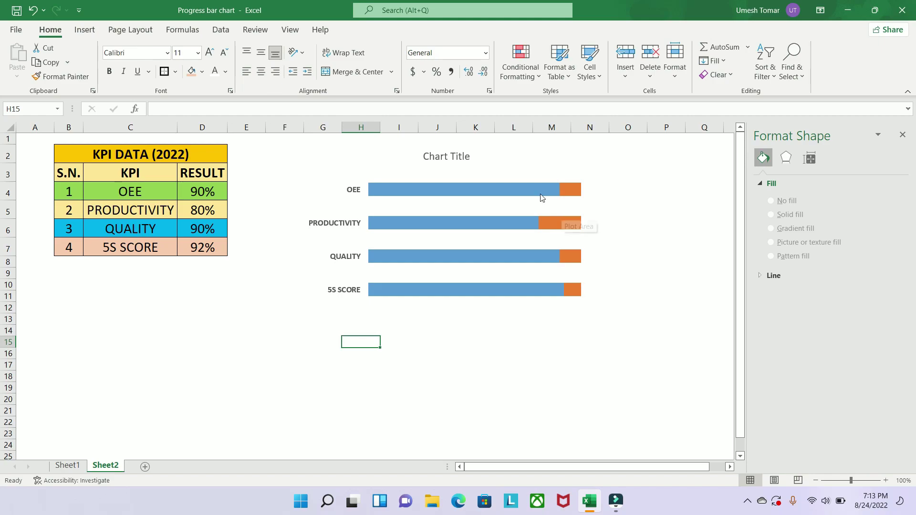
# Type KPI as the chart title
pyautogui.click(452, 157)
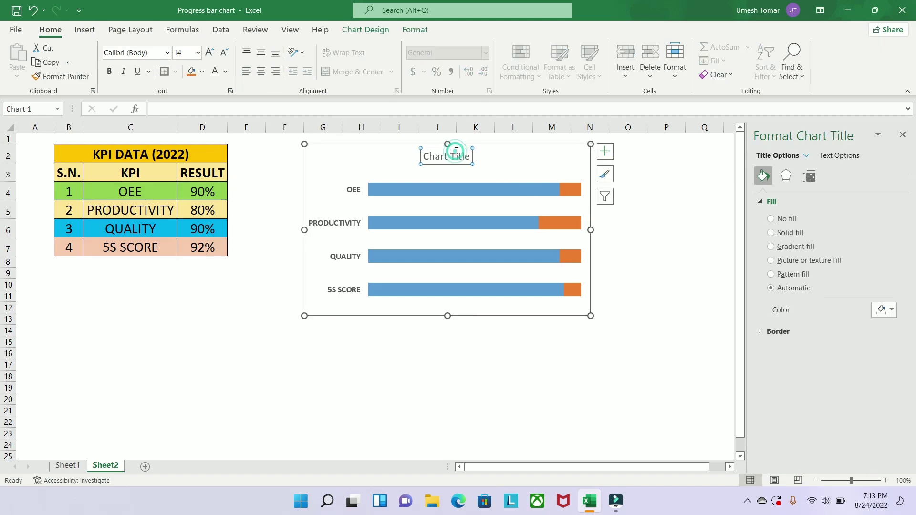
pyautogui.click(473, 162)
pyautogui.write('KPI')
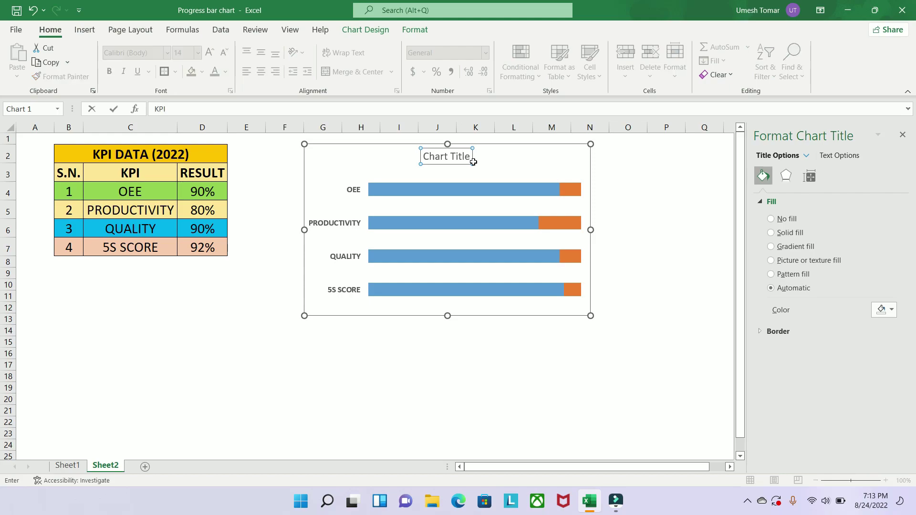
pyautogui.click(647, 171)
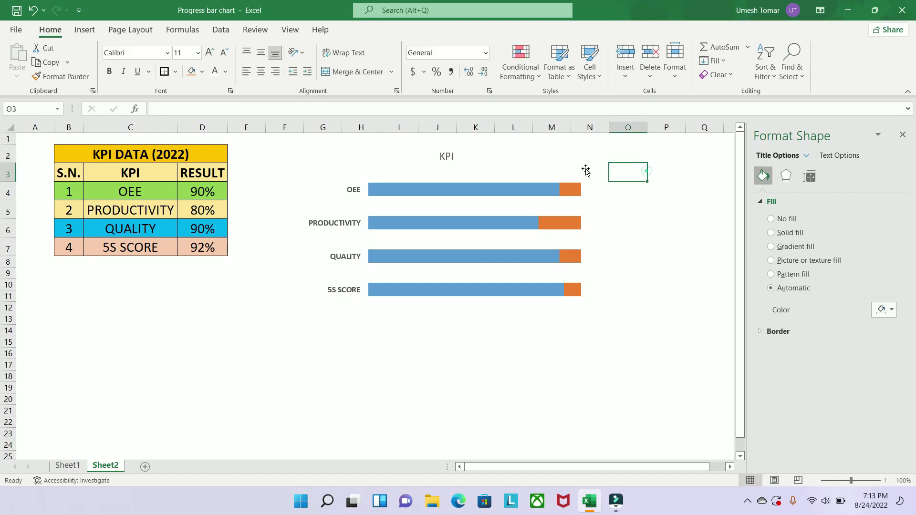
# Make the KPI title bold and enlarge it to font size 20
pyautogui.click(447, 156)
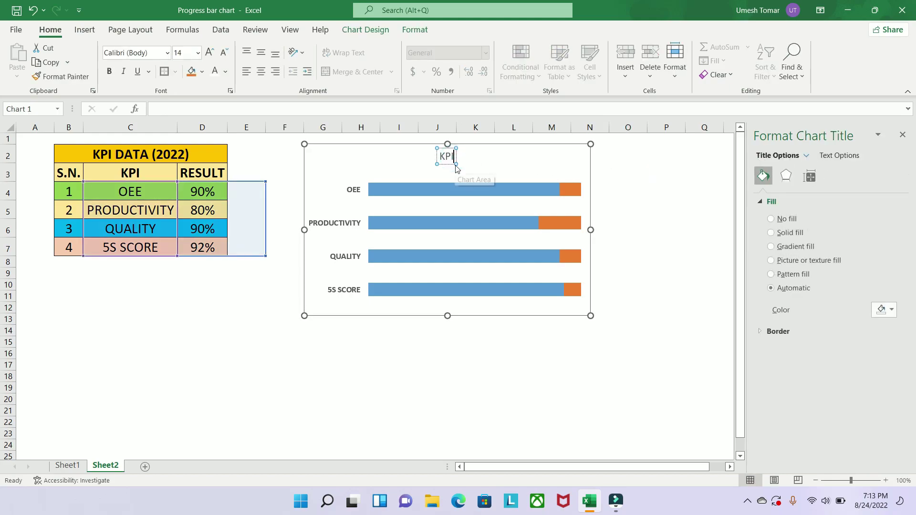
pyautogui.click(456, 162)
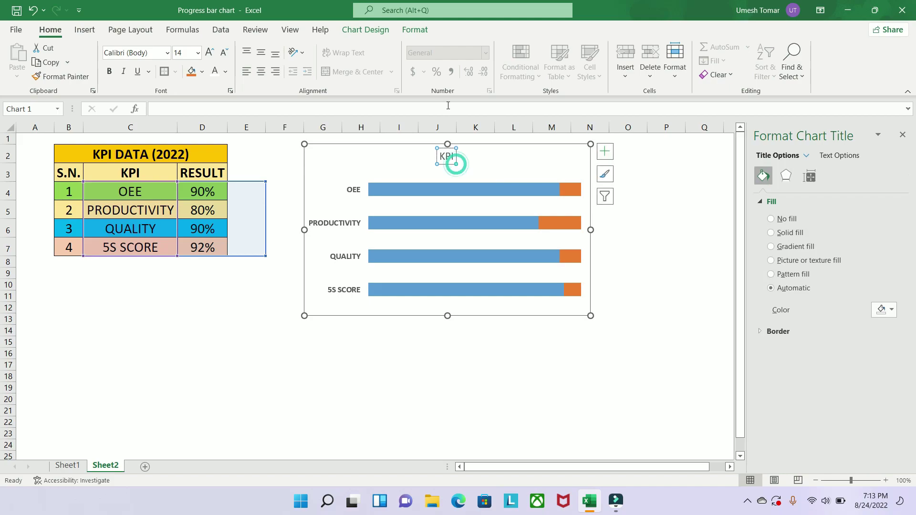
pyautogui.click(109, 71)
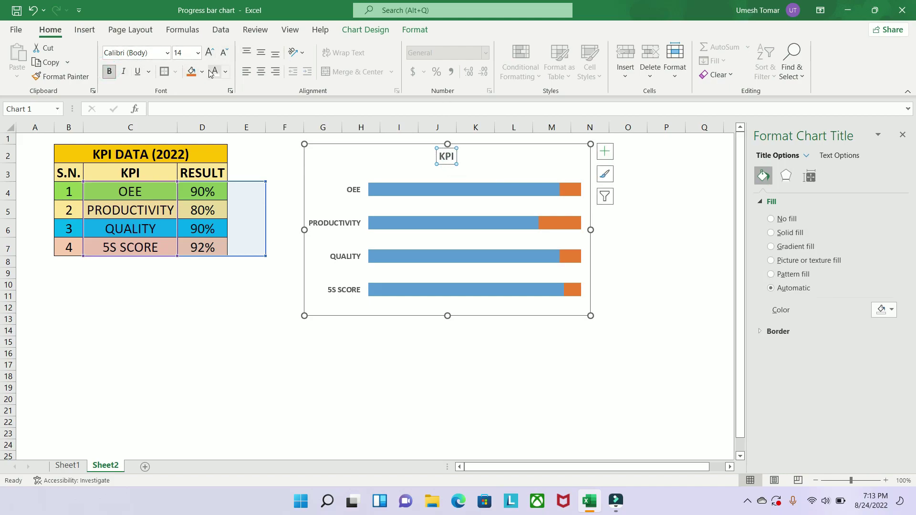
pyautogui.click(225, 71)
pyautogui.click(220, 88)
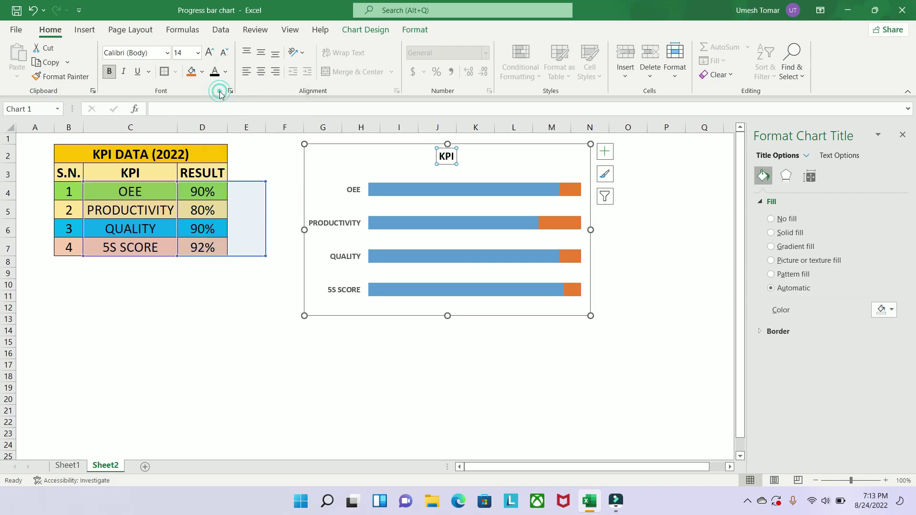
pyautogui.click(209, 53)
pyautogui.click(213, 56)
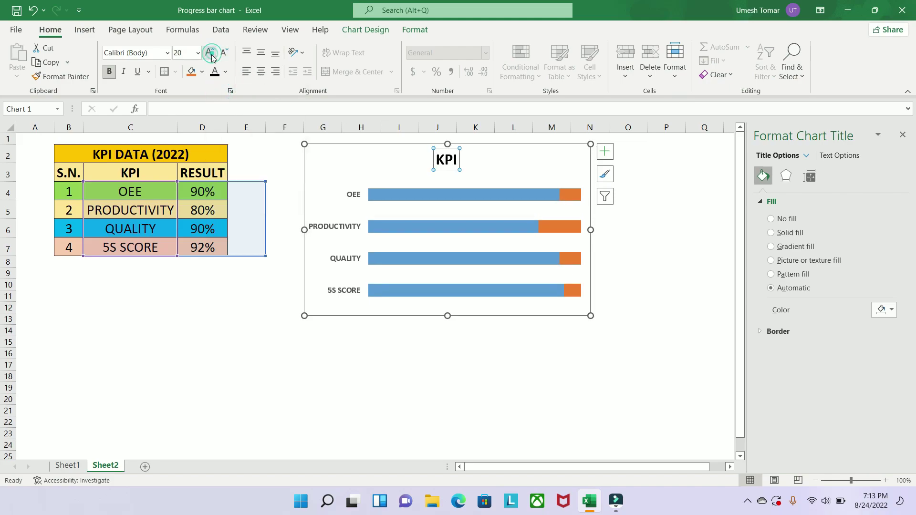
pyautogui.click(664, 225)
# Keep the category labels beside the bars in black font
pyautogui.click(355, 198)
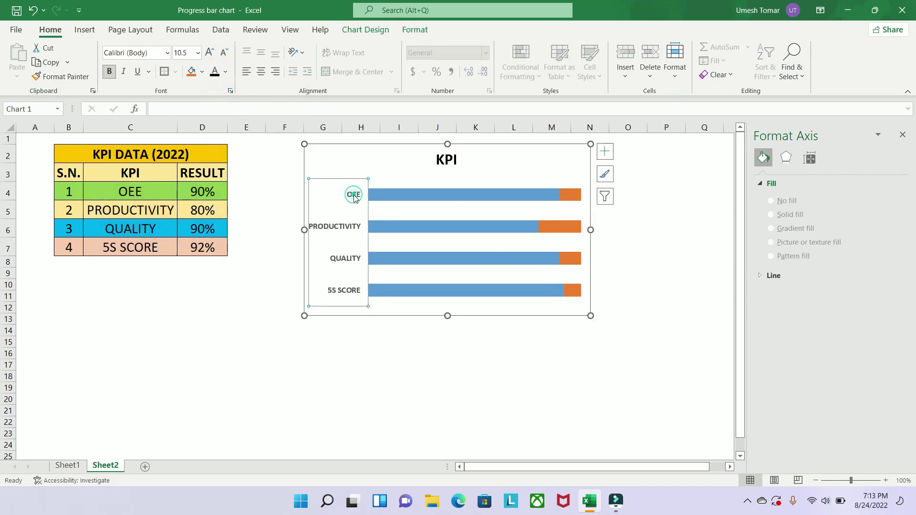
pyautogui.click(228, 72)
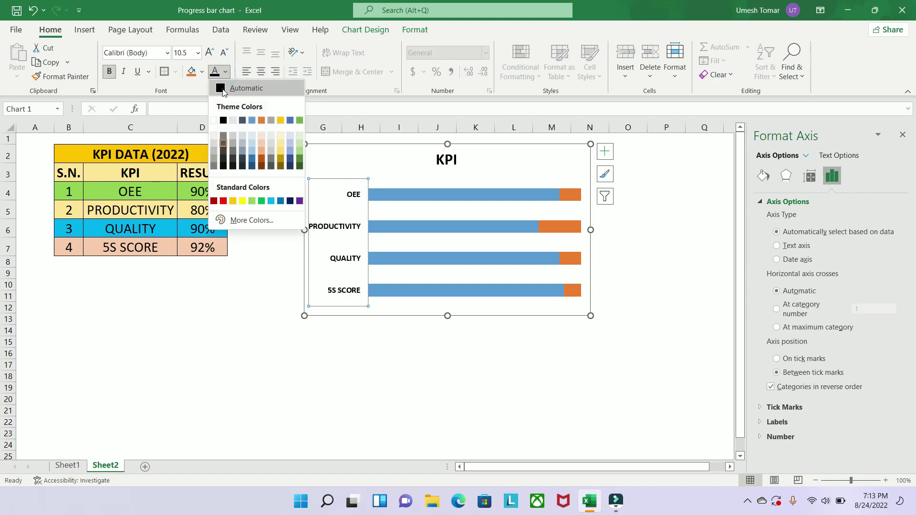
pyautogui.click(220, 85)
pyautogui.click(647, 227)
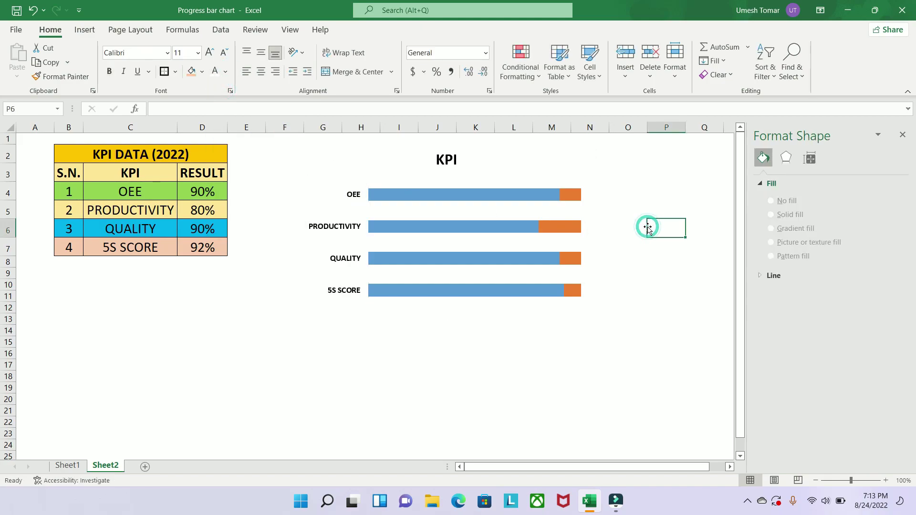
pyautogui.click(476, 194)
# Give the OEE bar a green shape style
pyautogui.click(476, 194)
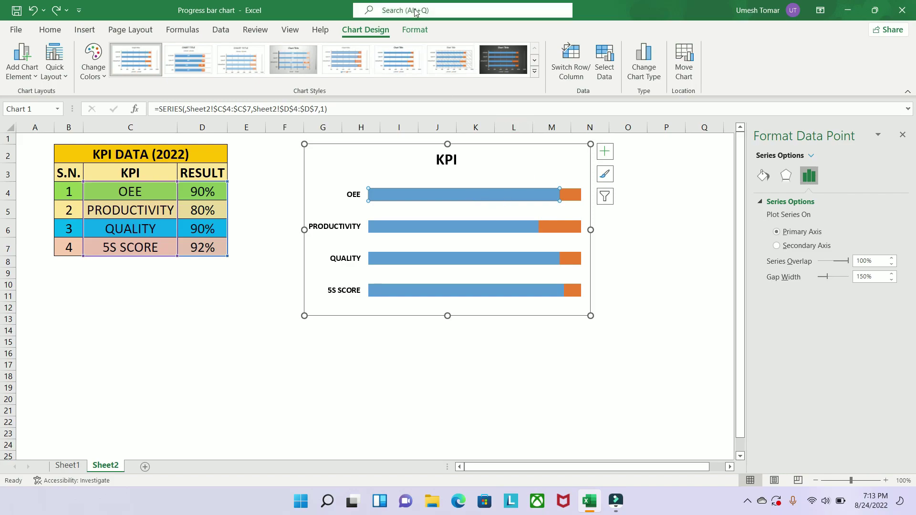
pyautogui.click(409, 31)
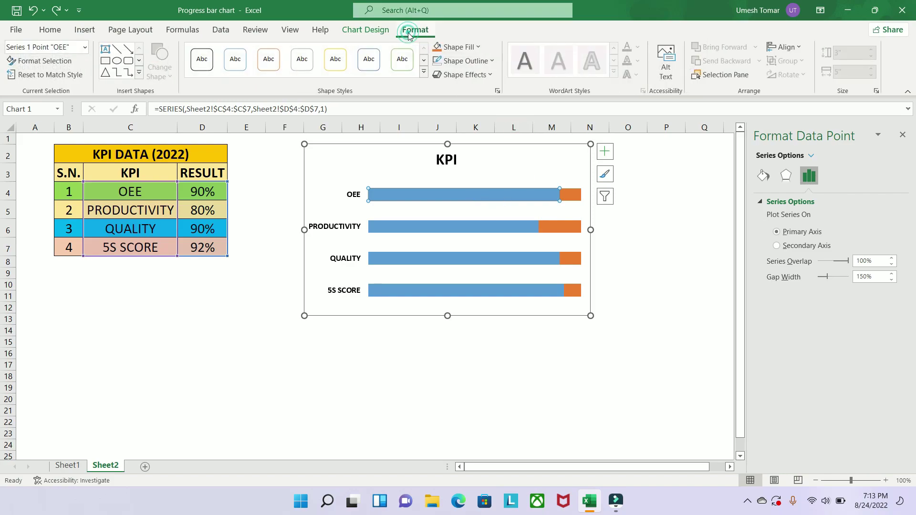
pyautogui.click(424, 72)
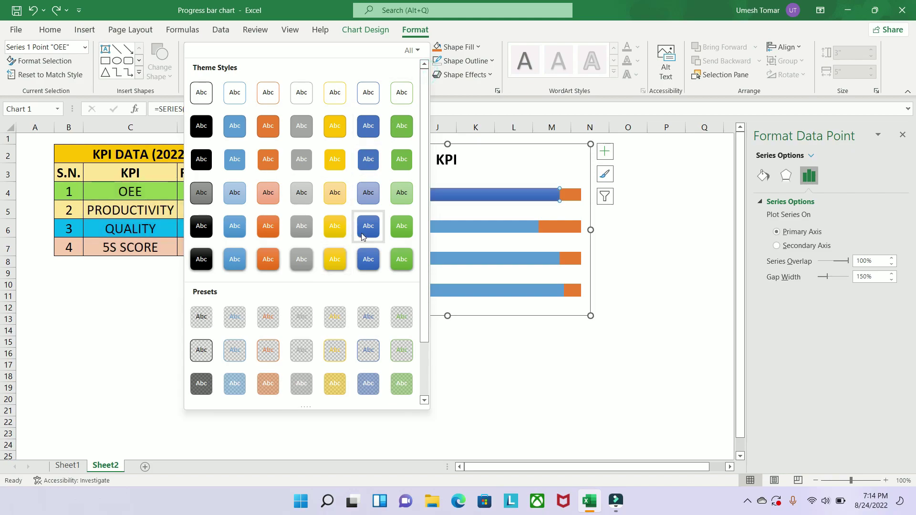
pyautogui.click(399, 262)
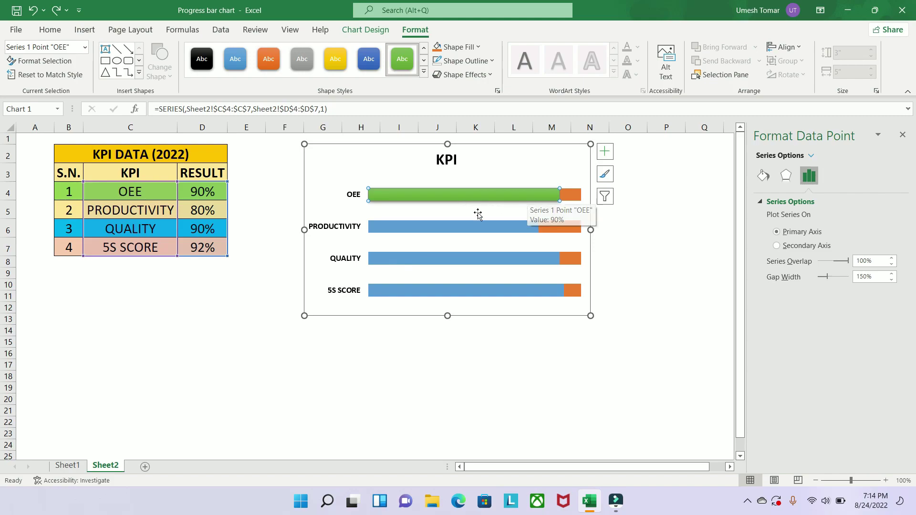
# Style the PRODUCTIVITY bar gold and the QUALITY bar dark blue
pyautogui.click(452, 230)
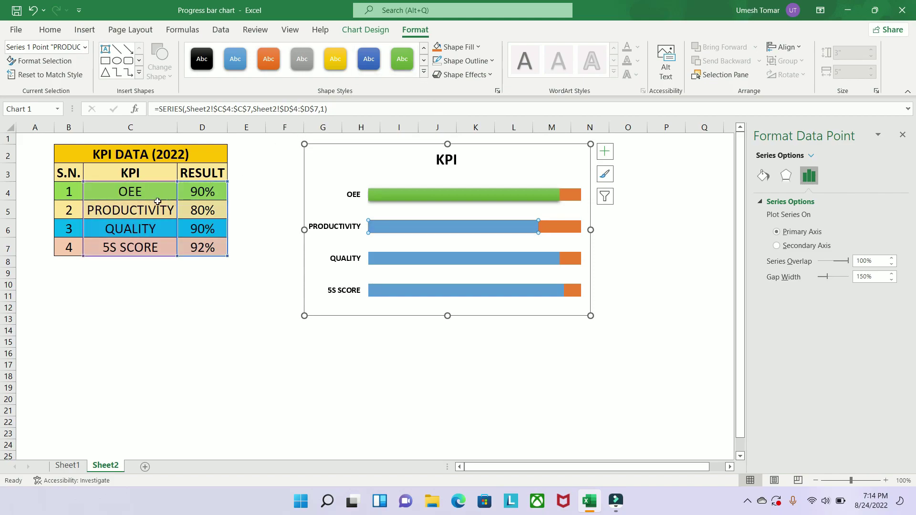
pyautogui.click(332, 63)
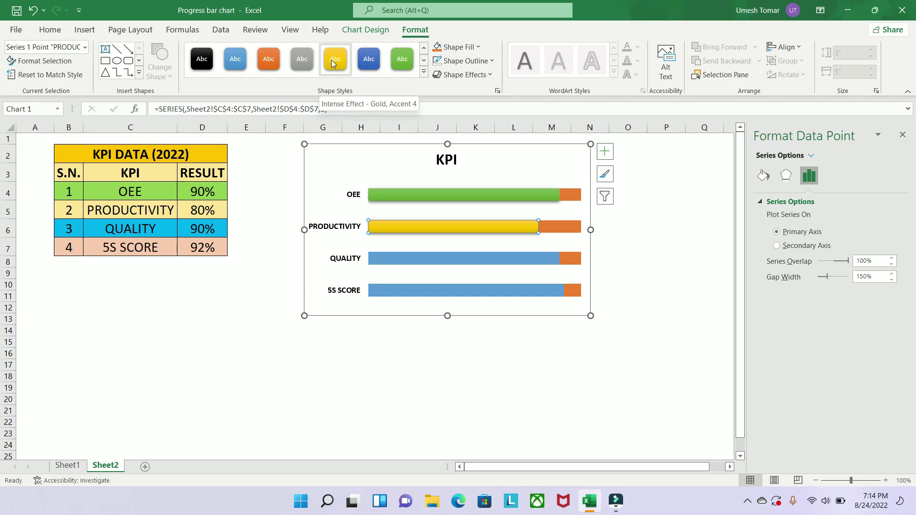
pyautogui.click(410, 262)
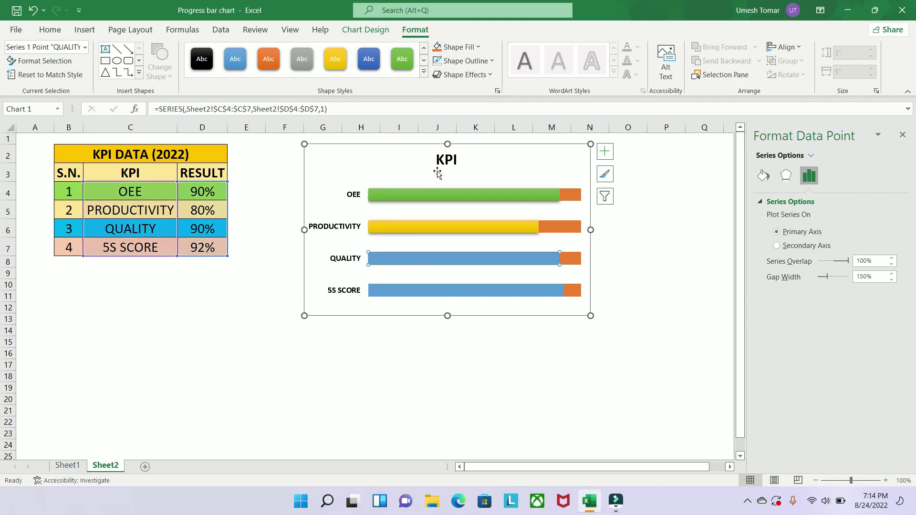
pyautogui.click(375, 65)
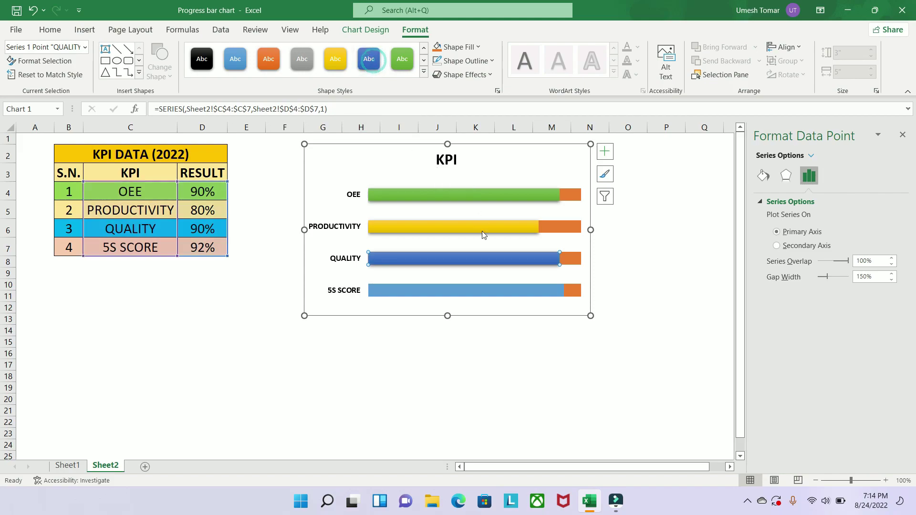
# Check the 5S SCORE bar against the finished example chart on Sheet1
pyautogui.click(434, 293)
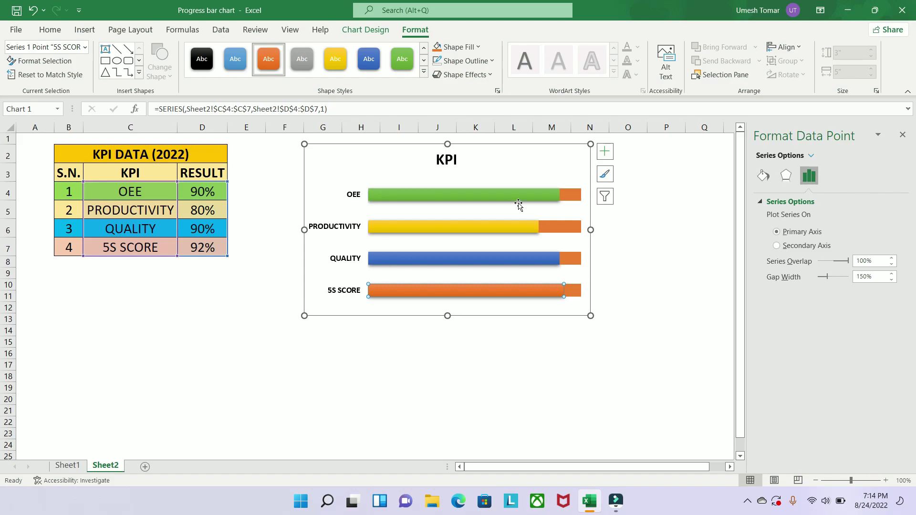
pyautogui.click(72, 466)
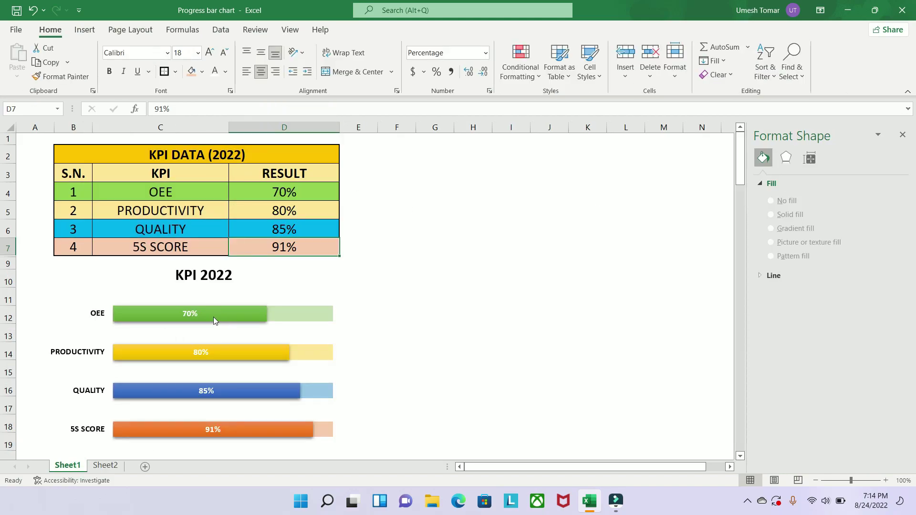
pyautogui.click(105, 465)
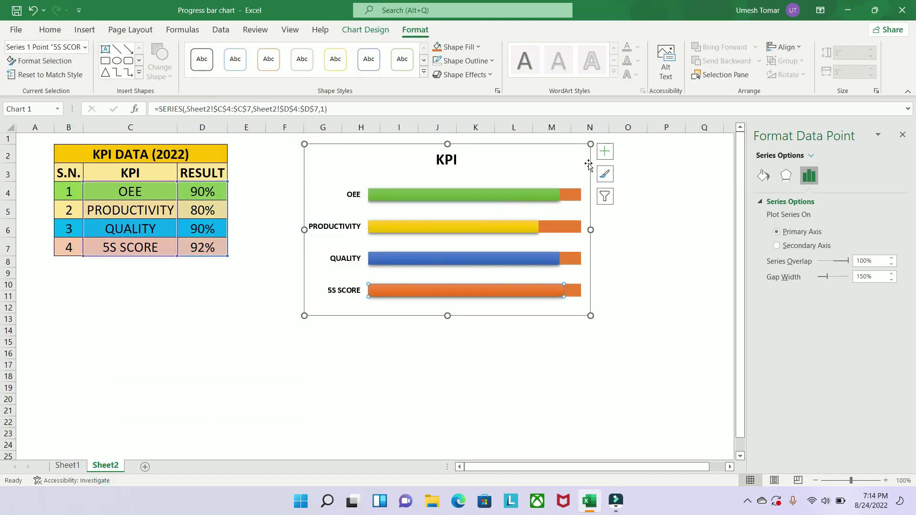
pyautogui.click(526, 199)
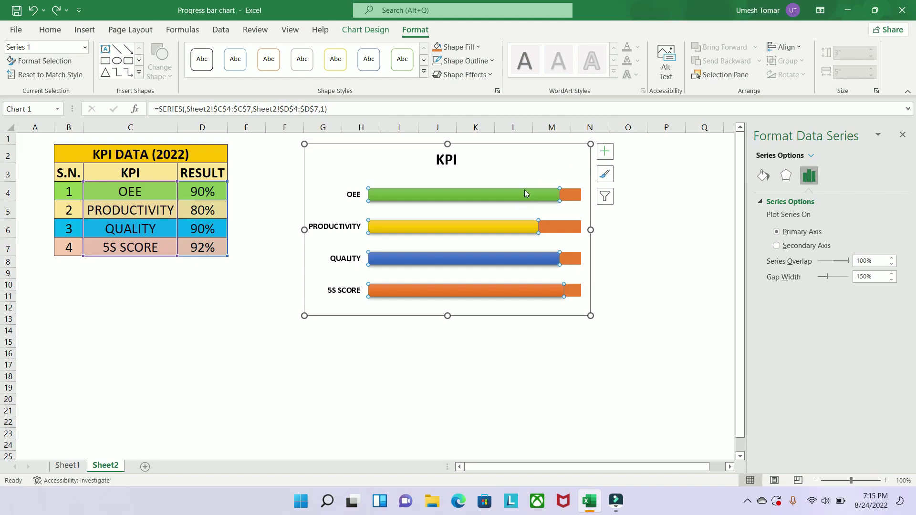
# Add percentage data labels inside the progress bars
pyautogui.click(605, 151)
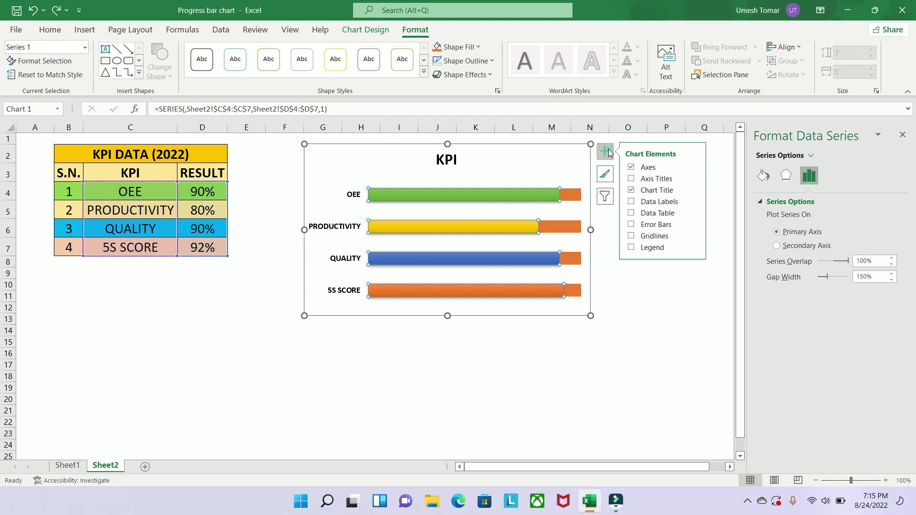
pyautogui.click(633, 203)
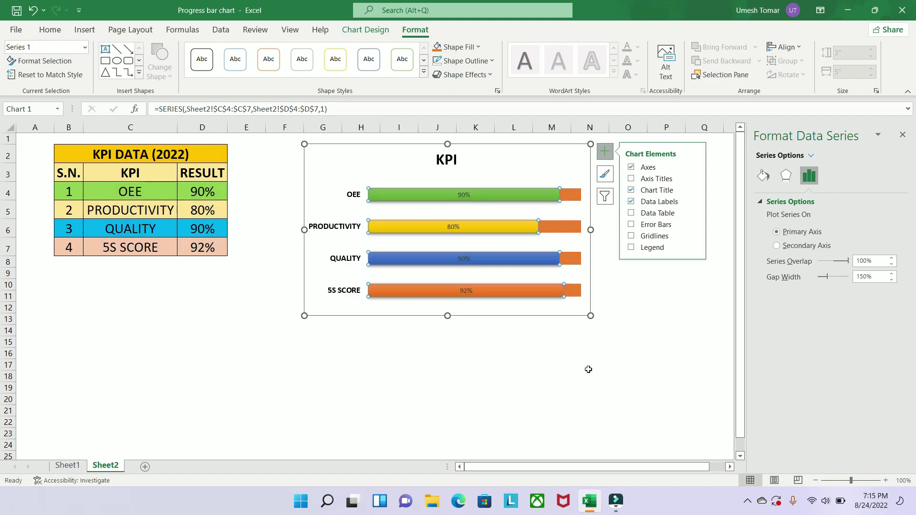
pyautogui.click(464, 195)
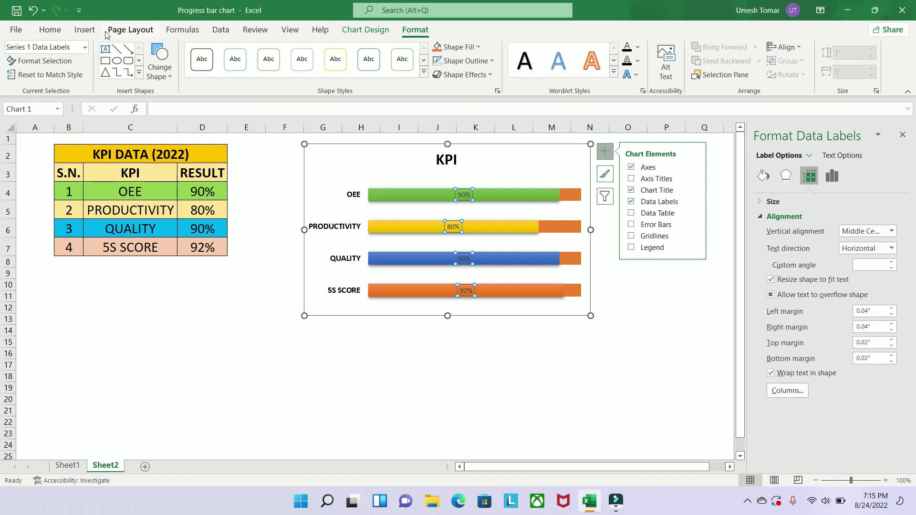
# Make the percentage labels white, bold and larger
pyautogui.click(50, 30)
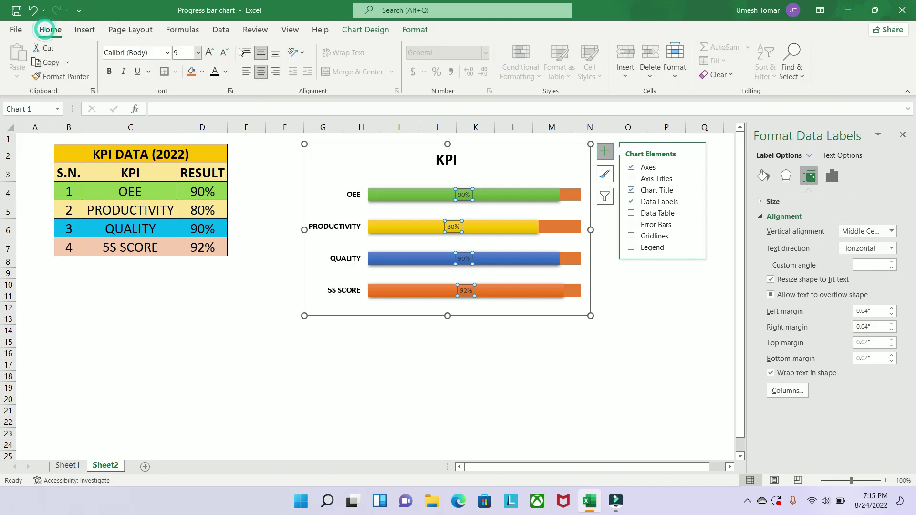
pyautogui.click(225, 72)
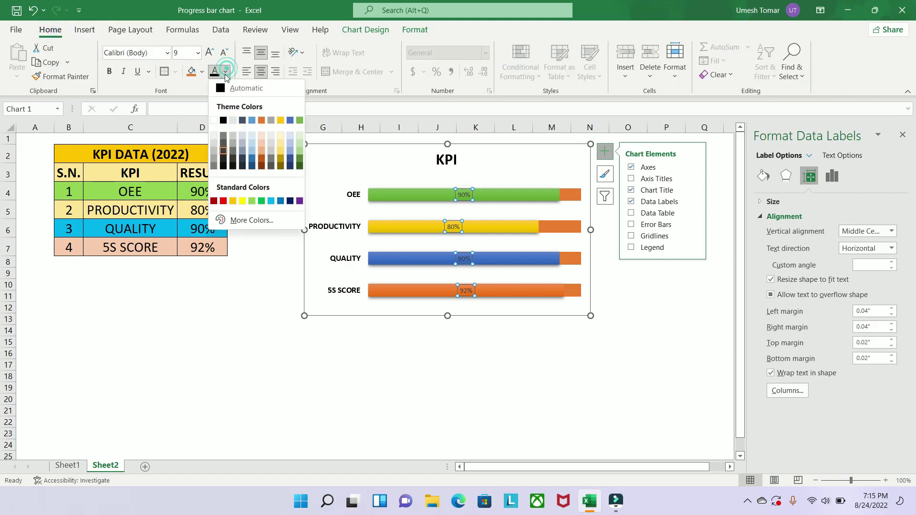
pyautogui.click(213, 120)
pyautogui.click(108, 72)
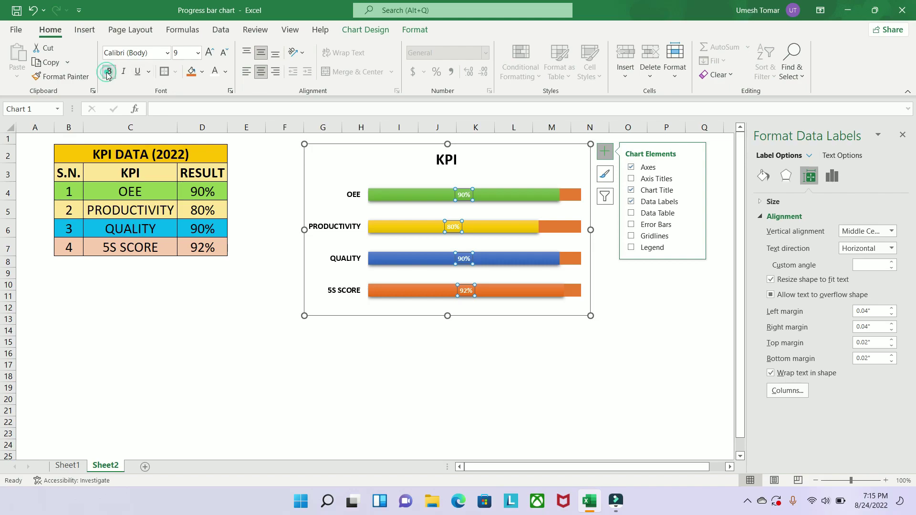
pyautogui.click(209, 52)
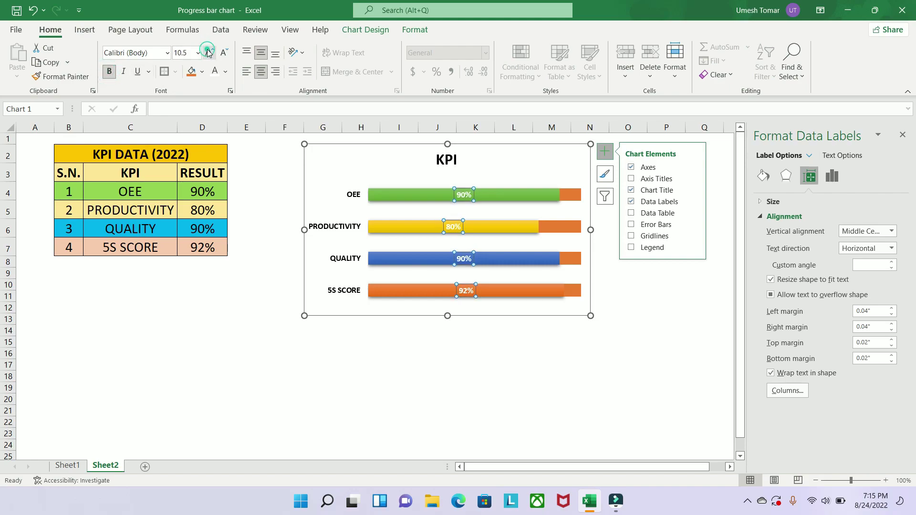
pyautogui.click(549, 353)
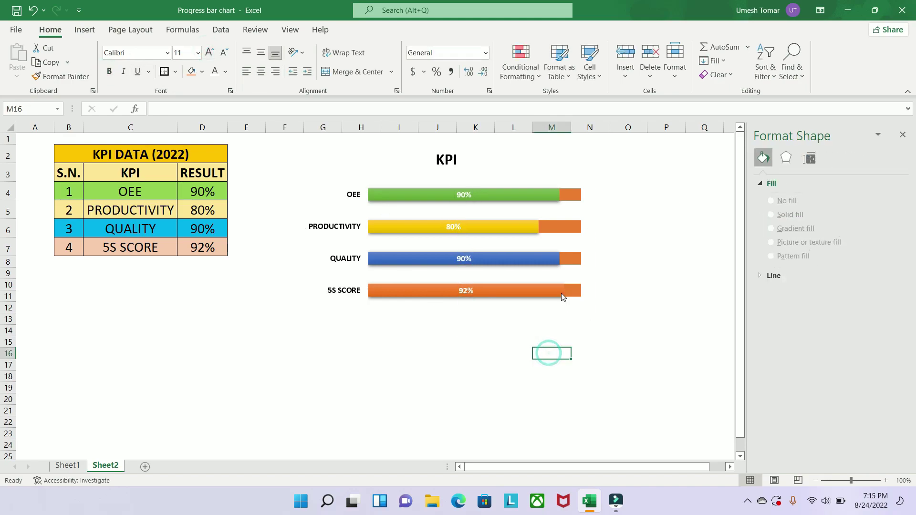
# Fill the OEE remainder track green at 80% transparency
pyautogui.click(76, 466)
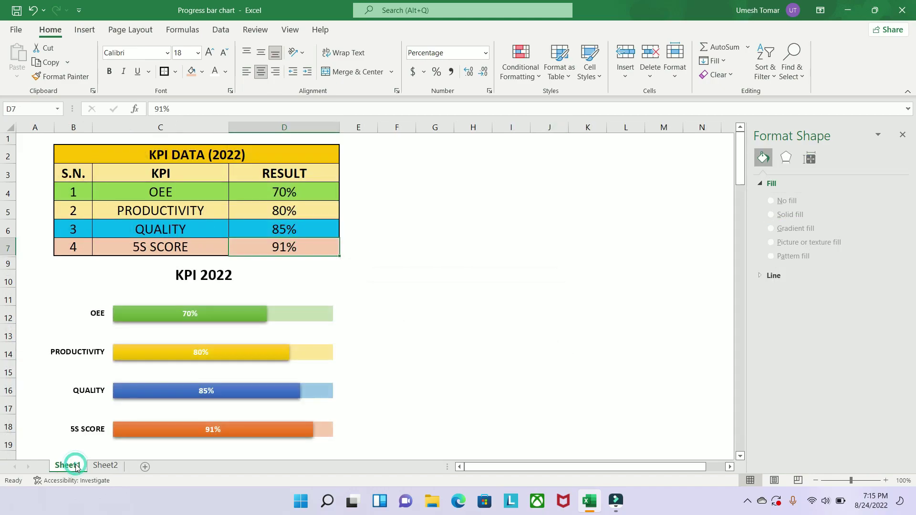
pyautogui.click(106, 469)
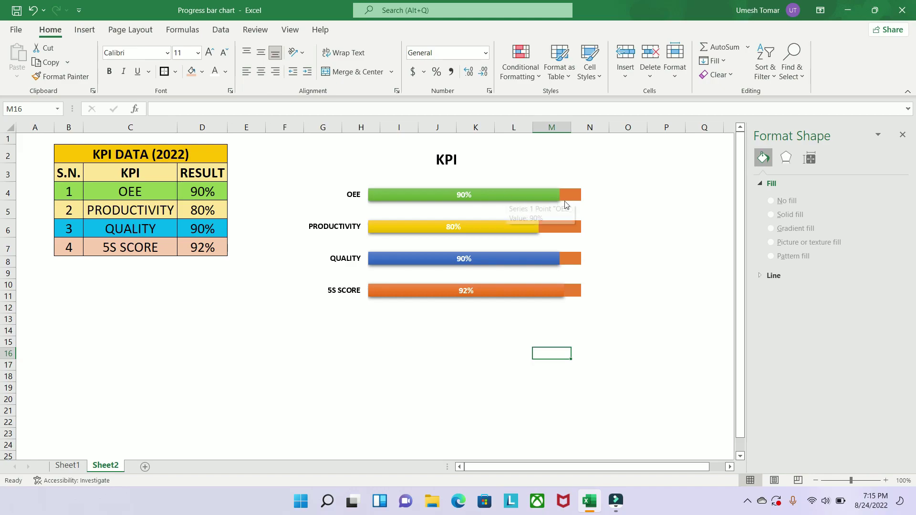
pyautogui.moveTo(570, 195)
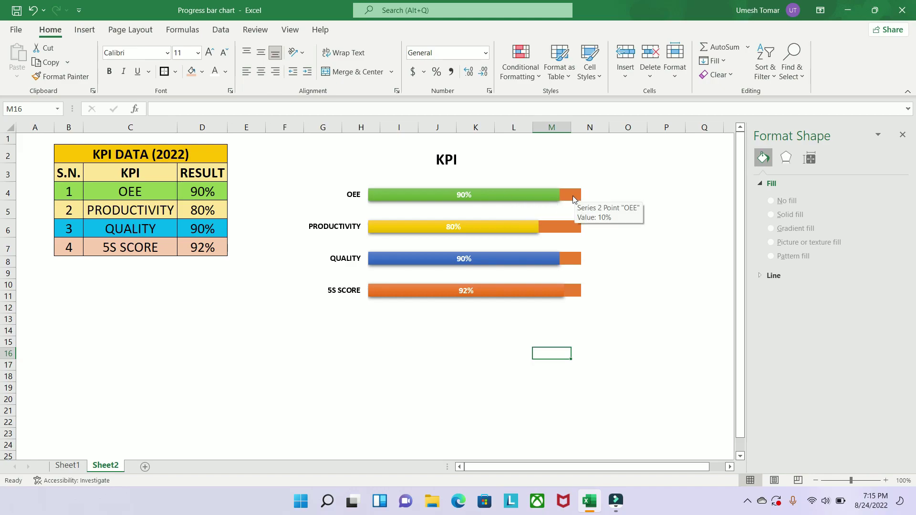
pyautogui.click(573, 195)
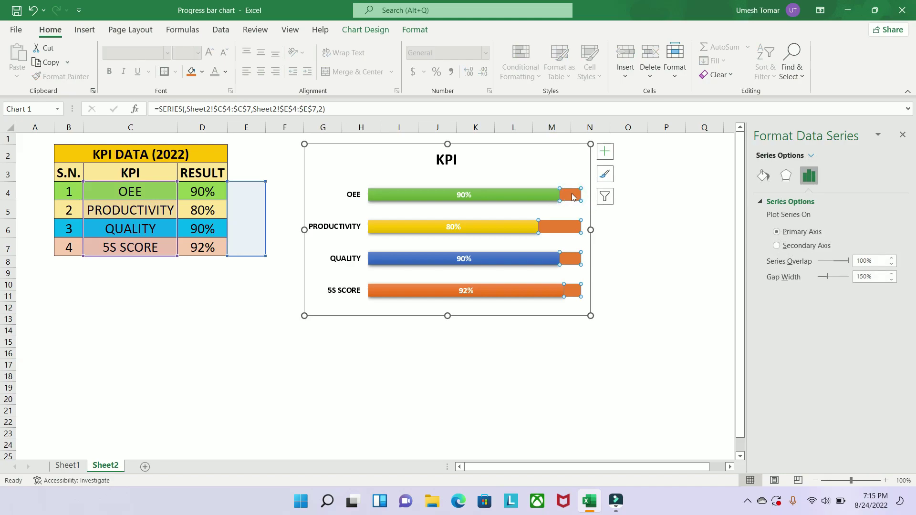
pyautogui.click(572, 196)
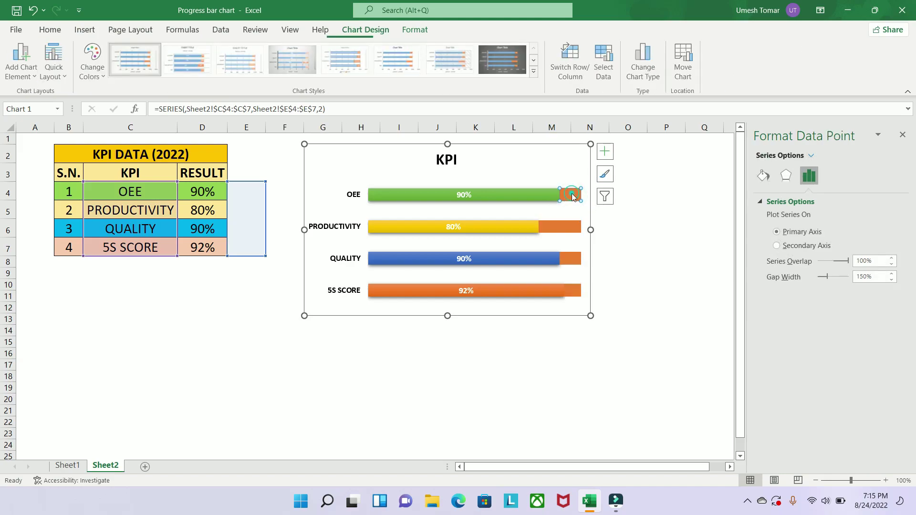
pyautogui.click(763, 176)
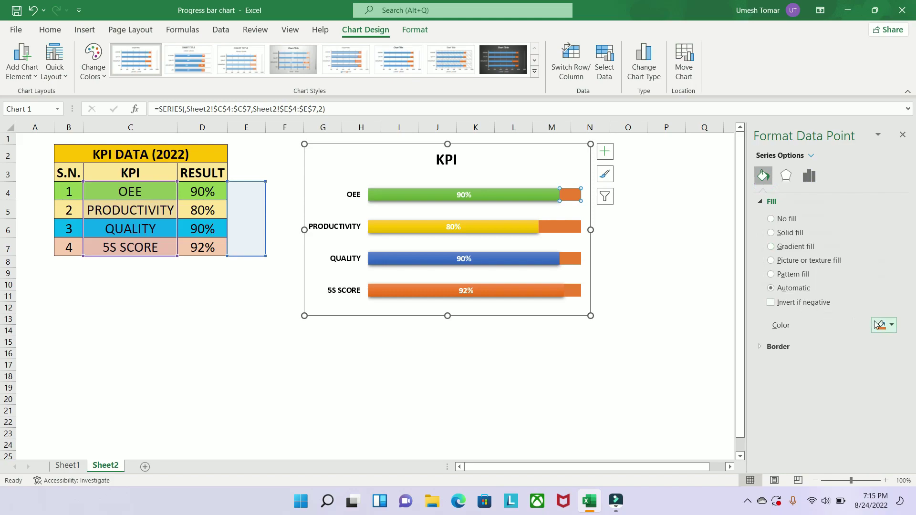
pyautogui.click(876, 324)
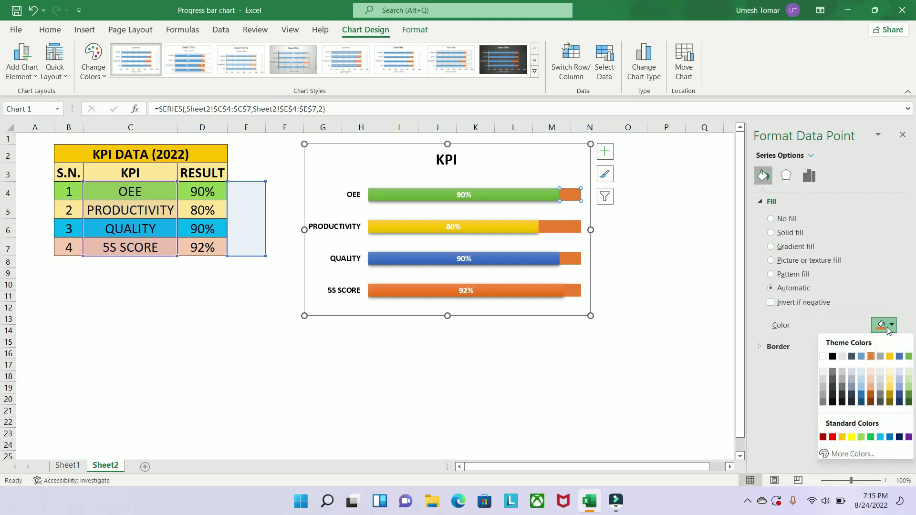
pyautogui.click(909, 357)
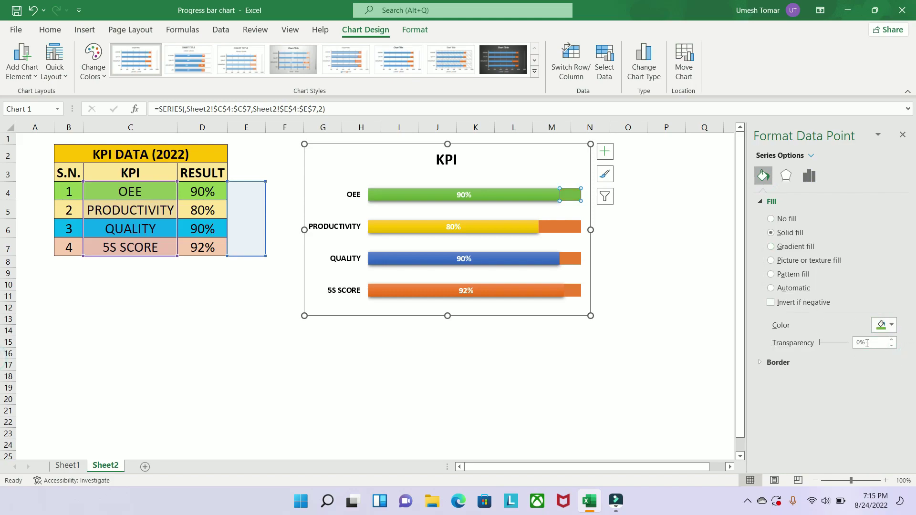
pyautogui.click(862, 343)
pyautogui.write('80')
pyautogui.press('Return')
pyautogui.click(666, 307)
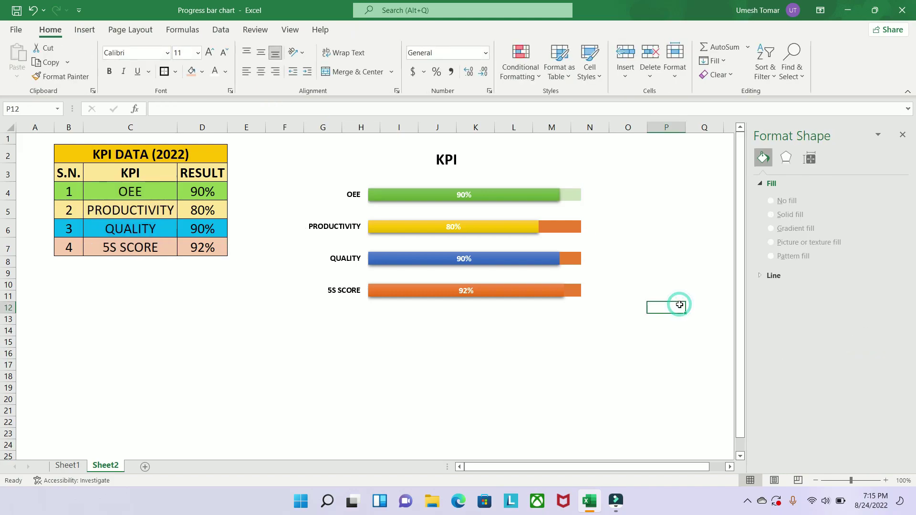
# Fill the PRODUCTIVITY remainder track yellow at 70% transparency
pyautogui.click(562, 225)
pyautogui.click(562, 226)
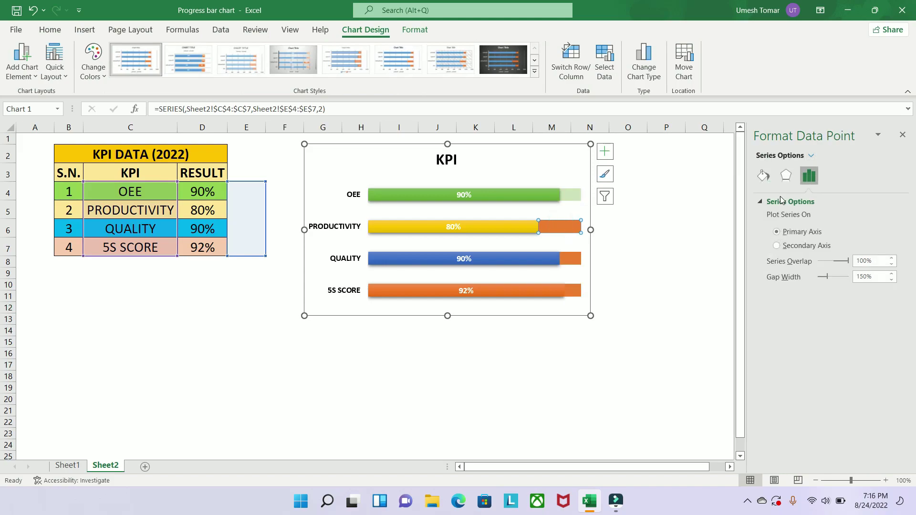
pyautogui.click(764, 176)
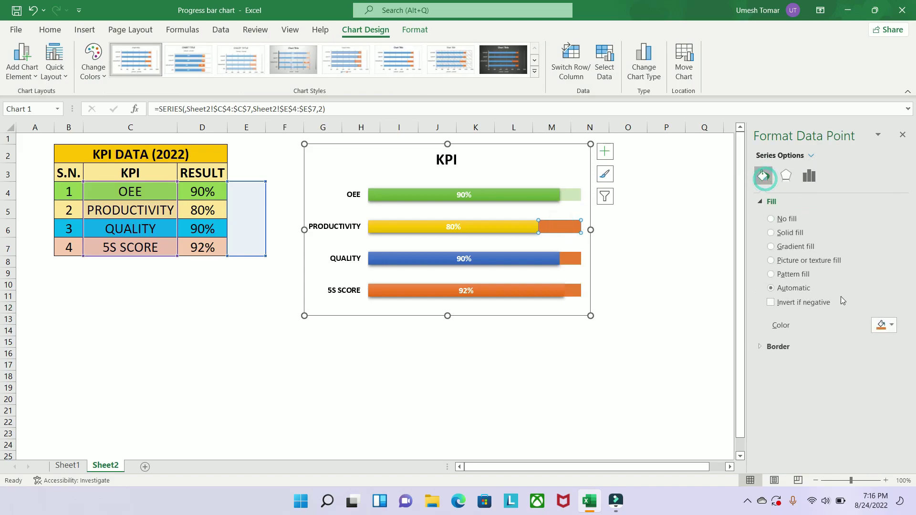
pyautogui.click(892, 325)
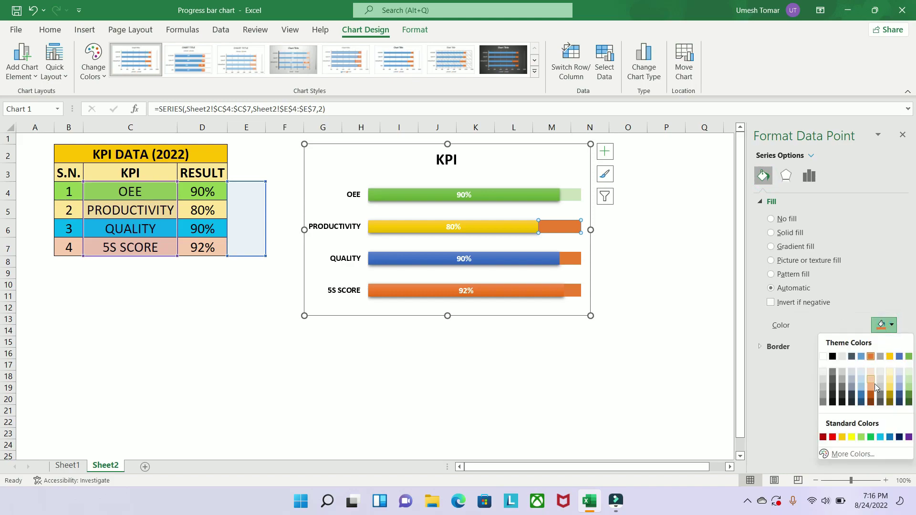
pyautogui.click(852, 437)
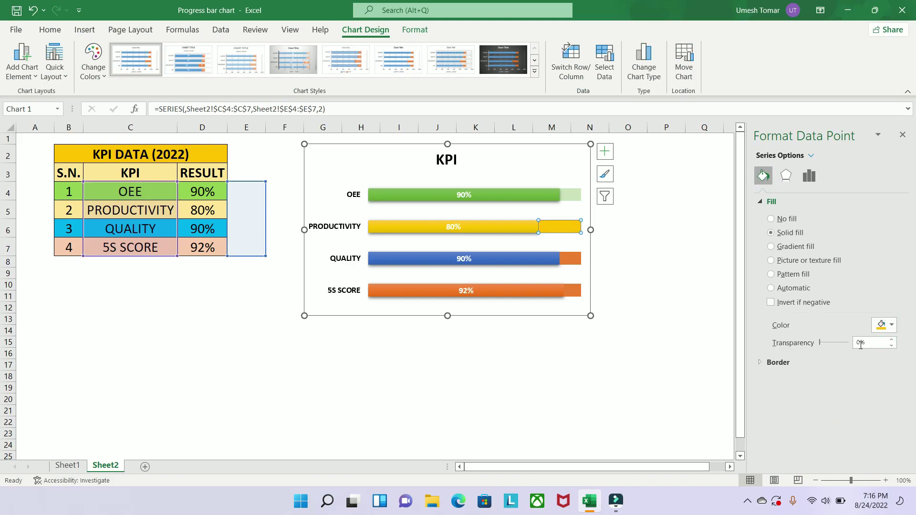
pyautogui.click(857, 342)
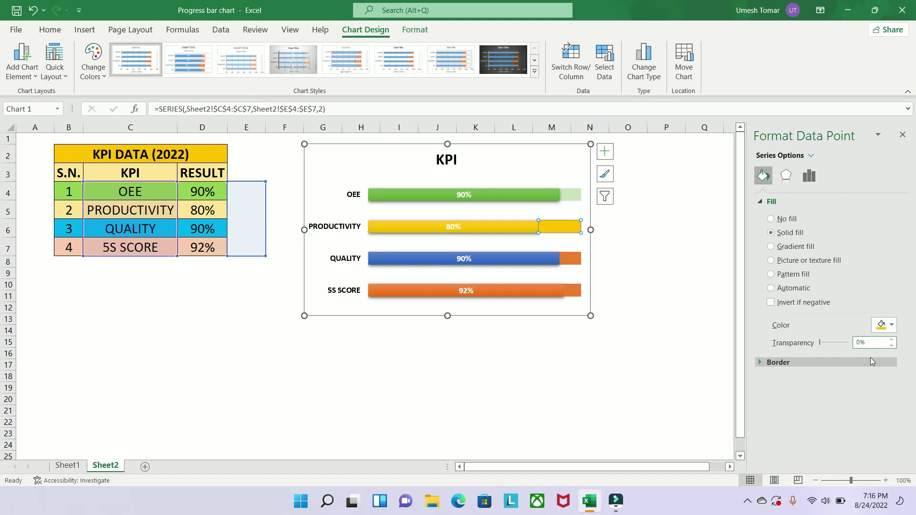
pyautogui.write('70')
pyautogui.press('Return')
# Fill the QUALITY remainder track with a transparent blue
pyautogui.click(577, 258)
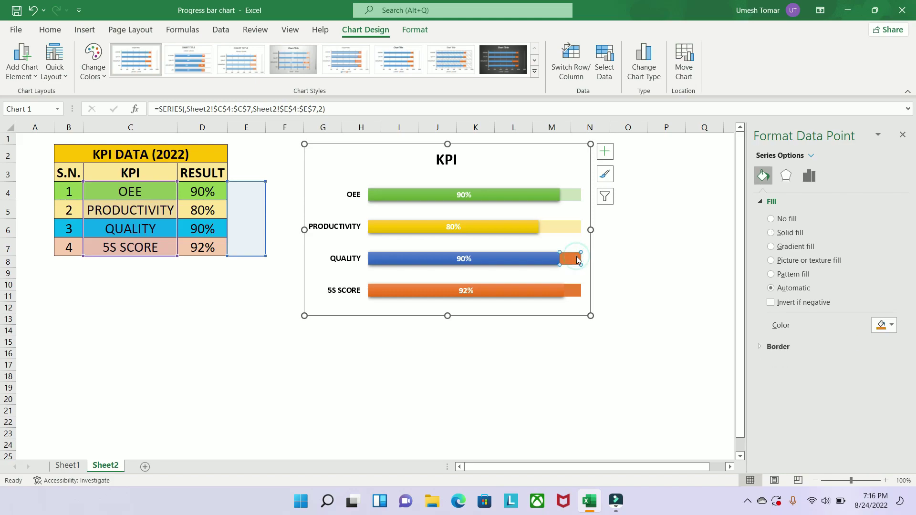
pyautogui.click(884, 325)
pyautogui.click(898, 357)
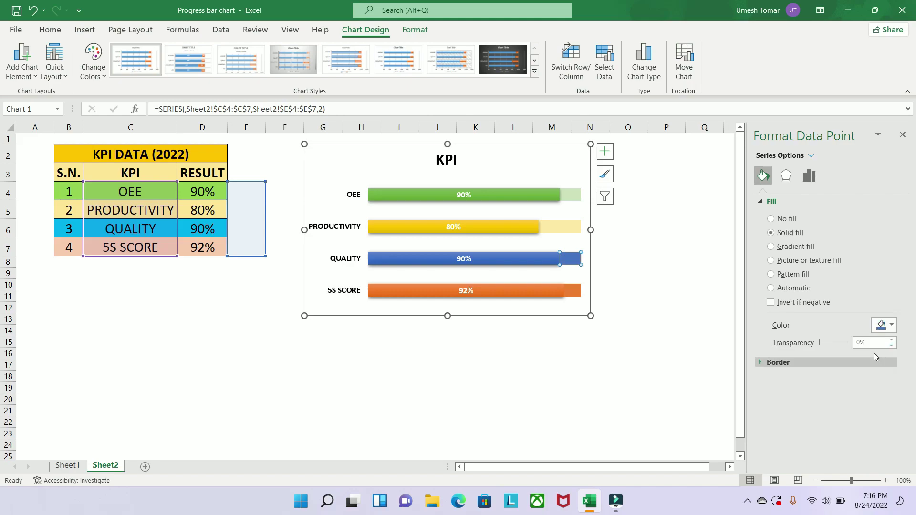
pyautogui.press('Return')
# Give the 5S SCORE remainder track a solid orange fill at 65% transparency
pyautogui.click(577, 290)
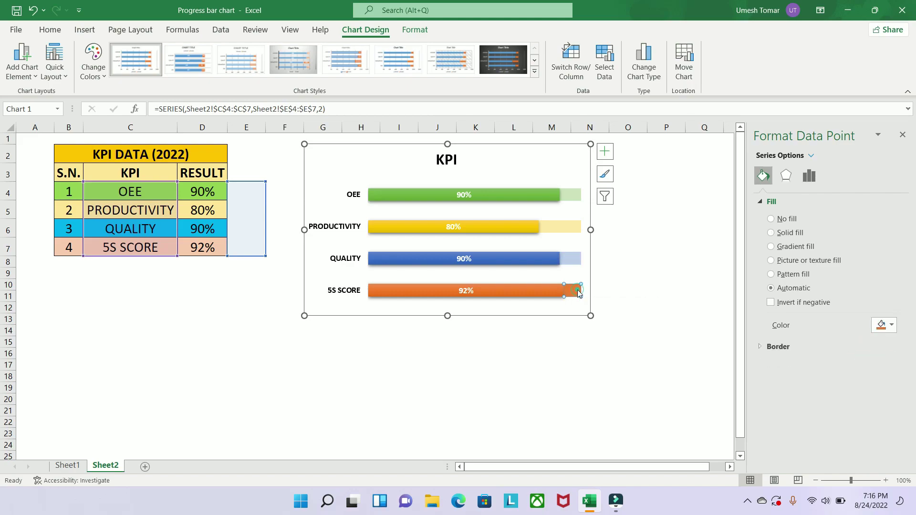
pyautogui.click(883, 325)
pyautogui.press('Escape')
pyautogui.click(771, 233)
pyautogui.click(884, 325)
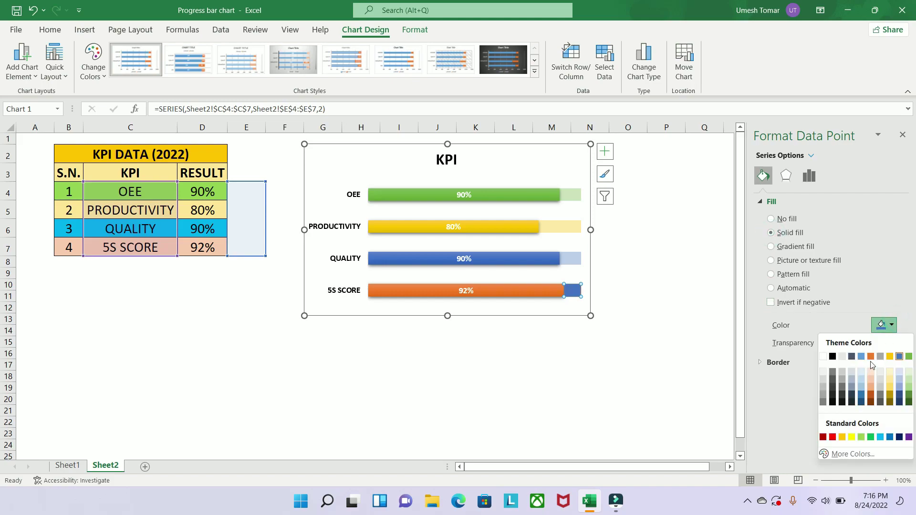
pyautogui.click(861, 355)
pyautogui.doubleClick(868, 342)
pyautogui.write('65')
pyautogui.press('Return')
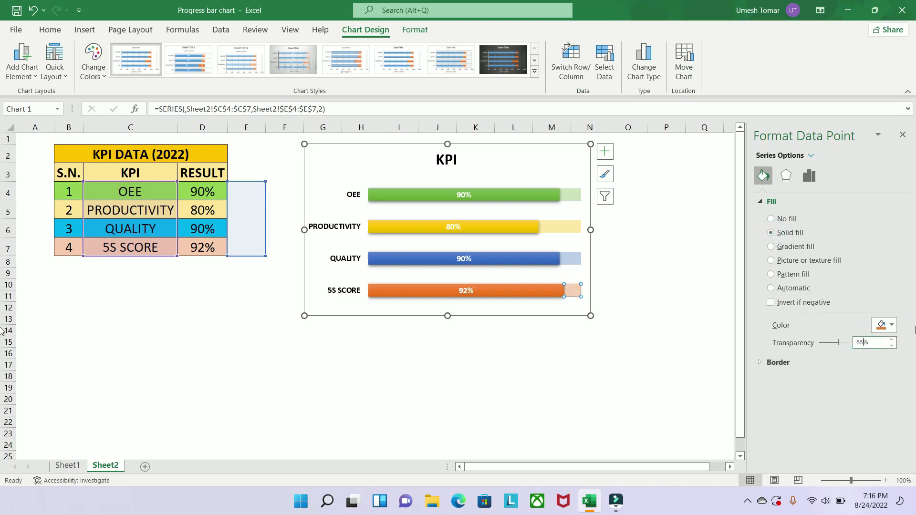
pyautogui.click(679, 241)
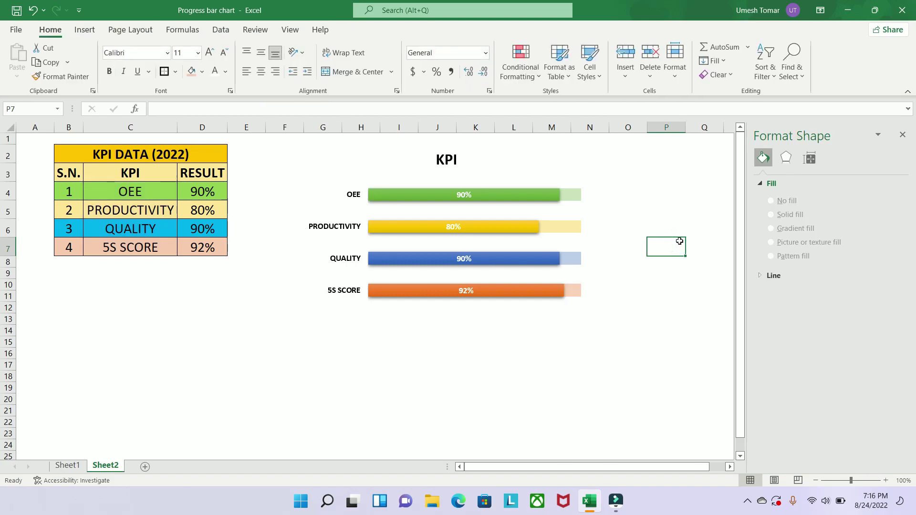
pyautogui.click(651, 330)
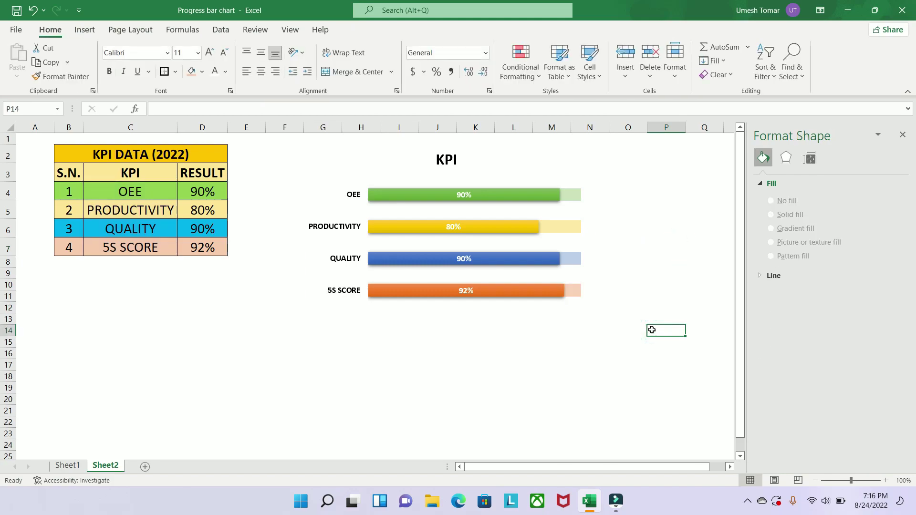
# Enter 80% in D4 for OEE and 70 in D5 for PRODUCTIVITY
pyautogui.click(193, 191)
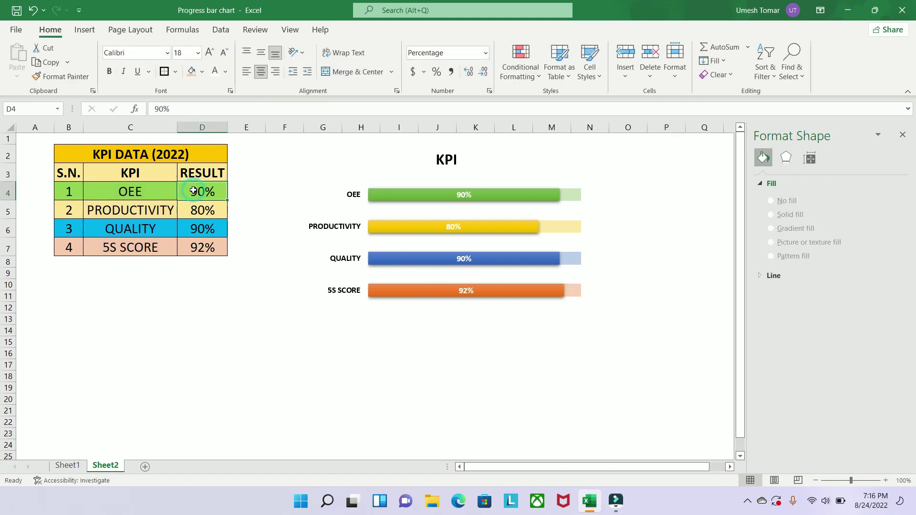
pyautogui.write('80%')
pyautogui.press('Return')
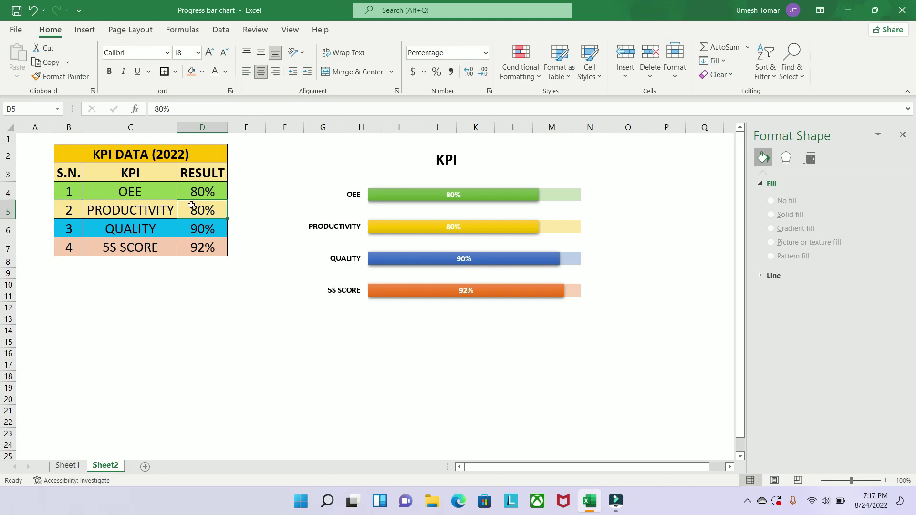
pyautogui.click(206, 207)
pyautogui.write('70')
pyautogui.press('Return')
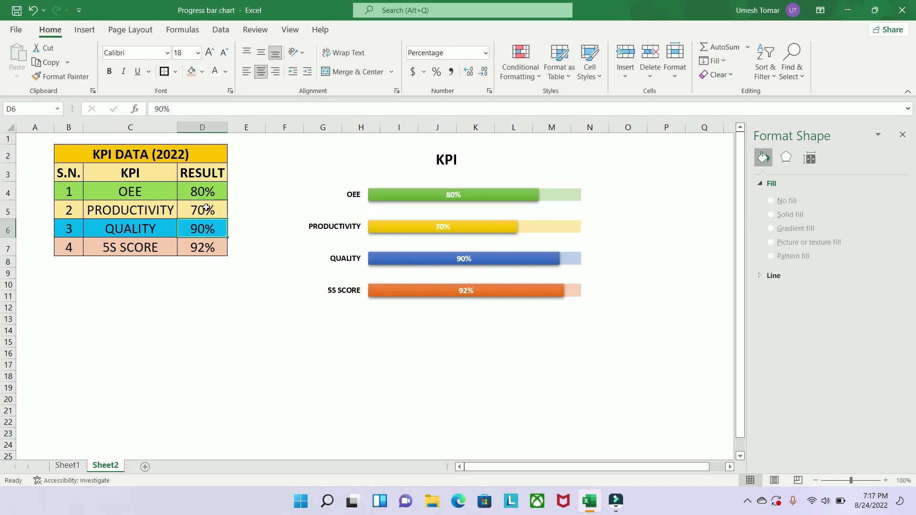